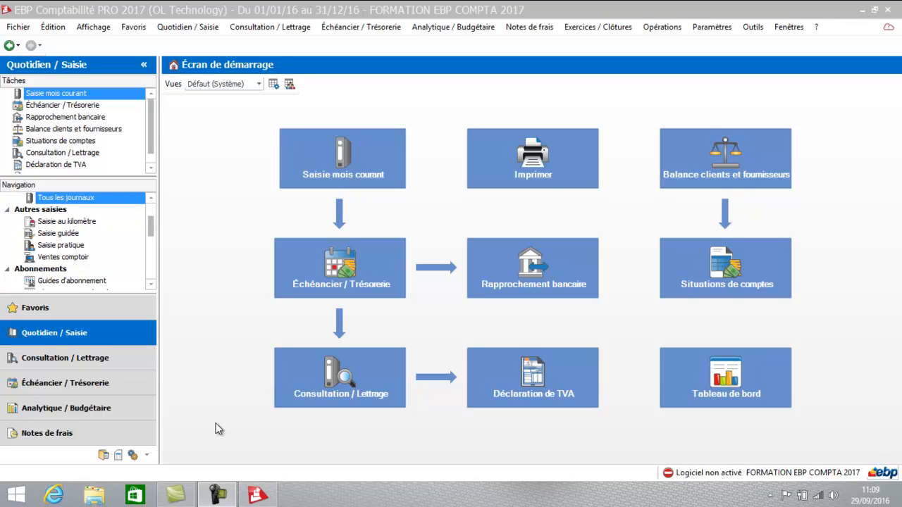
- Show one more section in the navigation pane and open the company information from the Paramètres section
click(146, 460)
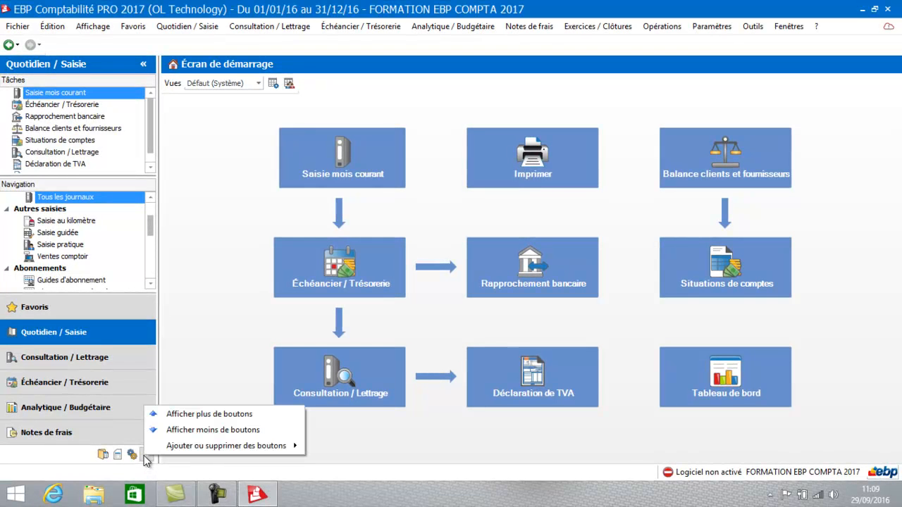
click(161, 417)
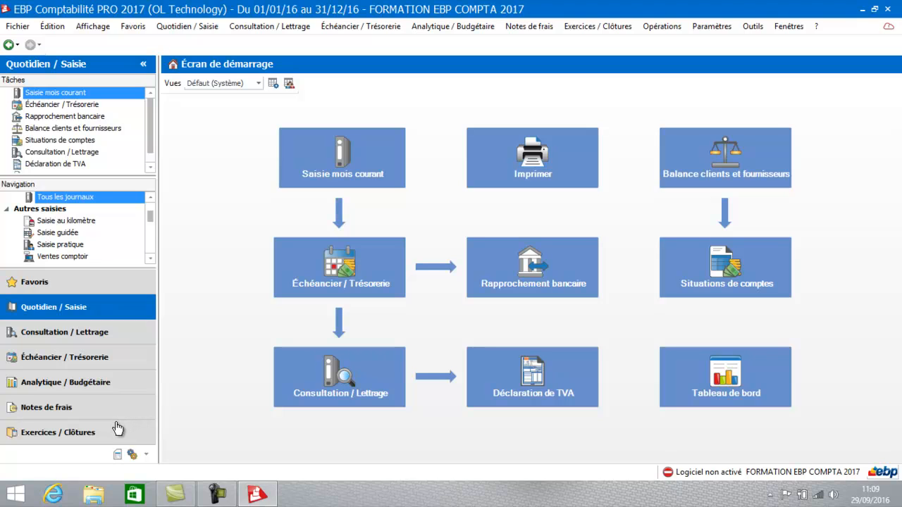
click(132, 455)
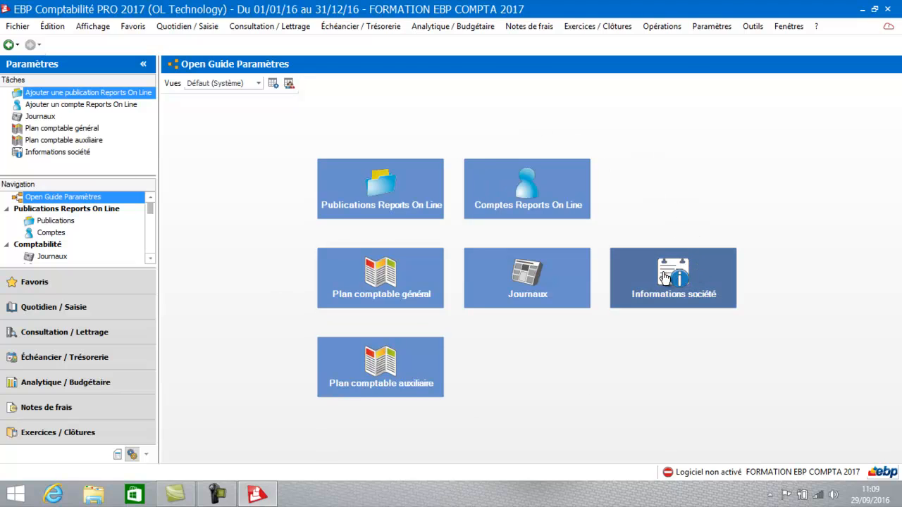
click(665, 278)
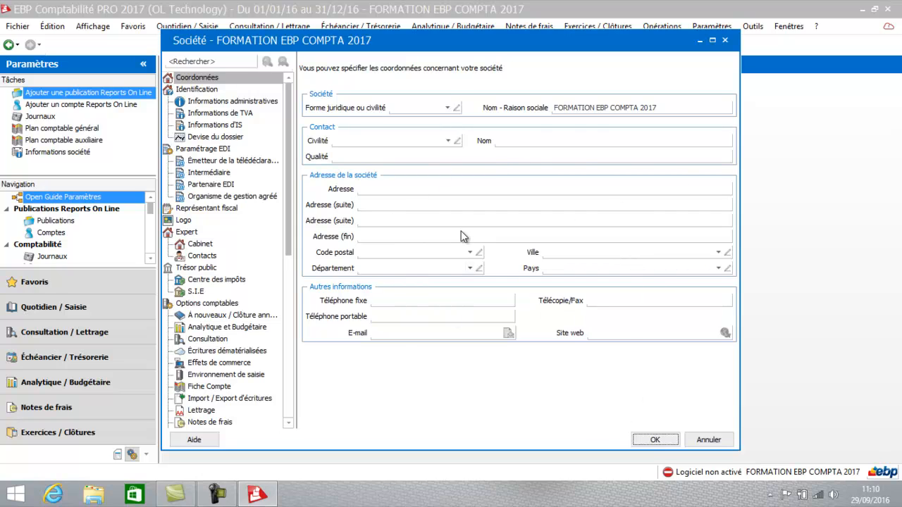
- Review the company's administrative information and the VAT identification fields, including SIE, file number and ROF TVA
click(180, 92)
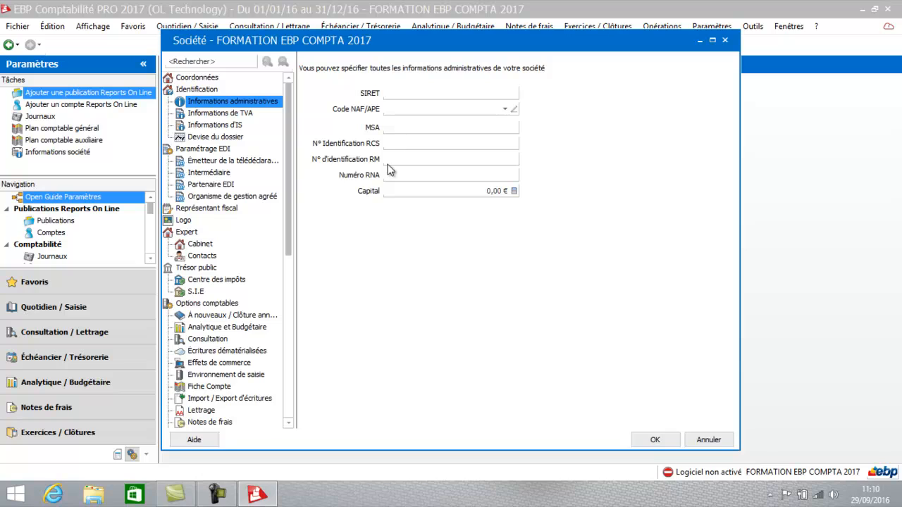
click(246, 112)
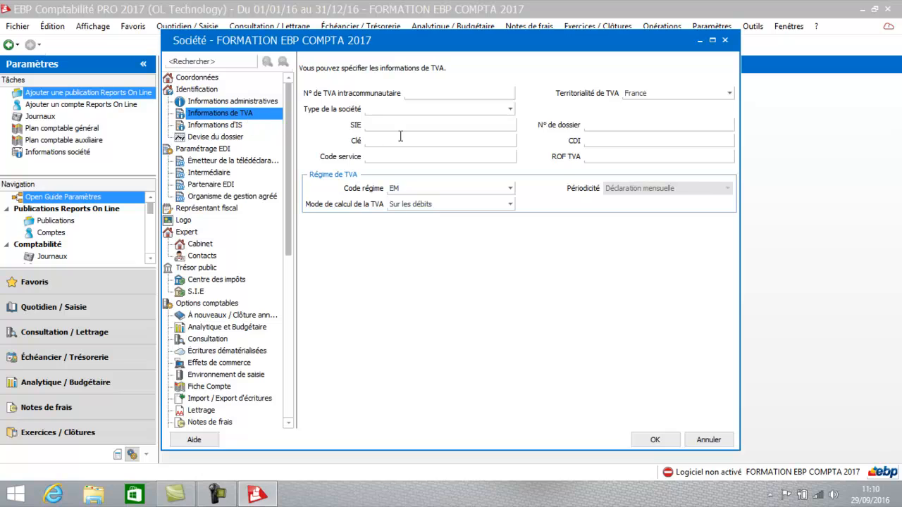
click(407, 94)
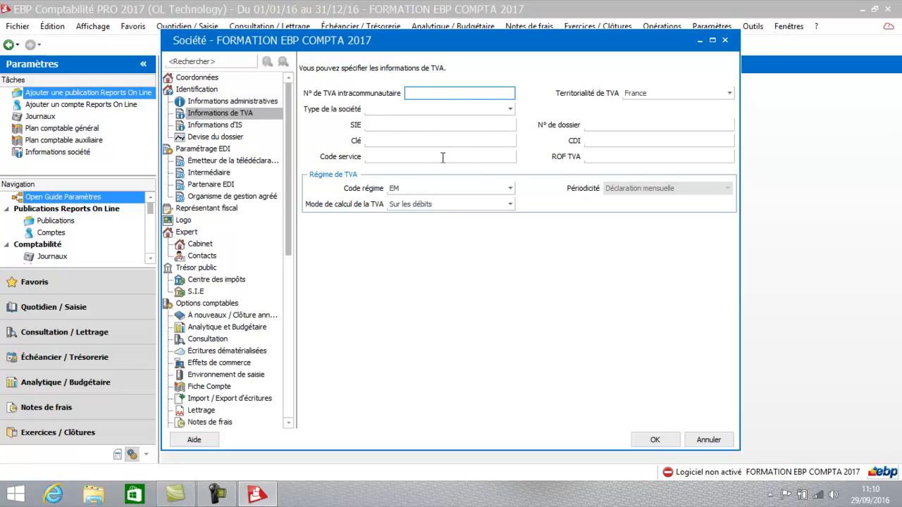
click(384, 126)
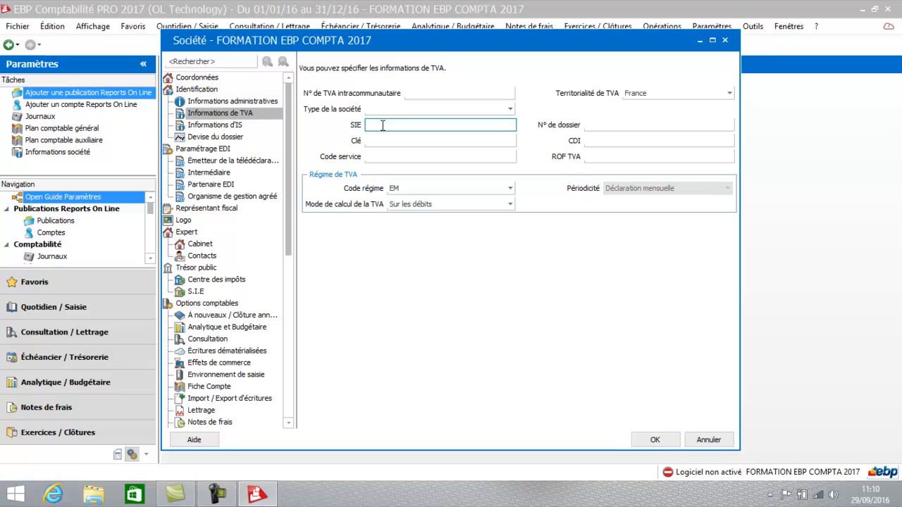
click(643, 124)
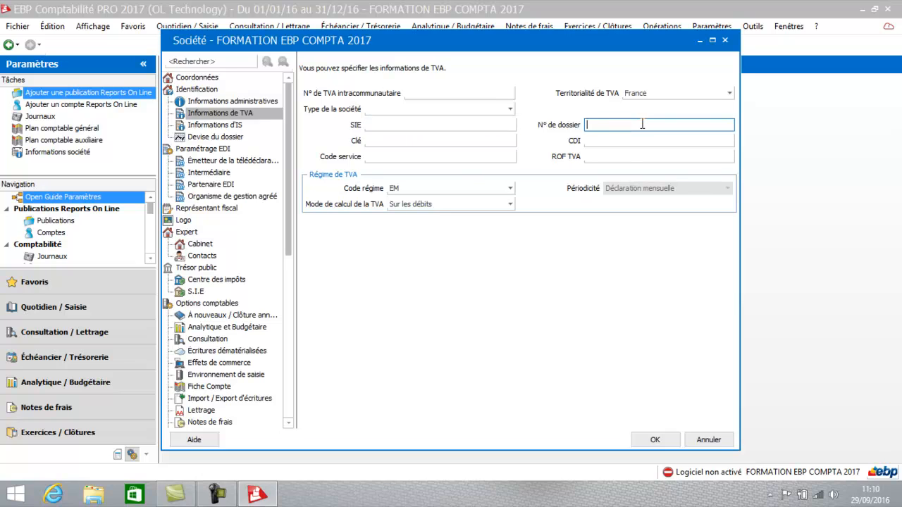
click(619, 156)
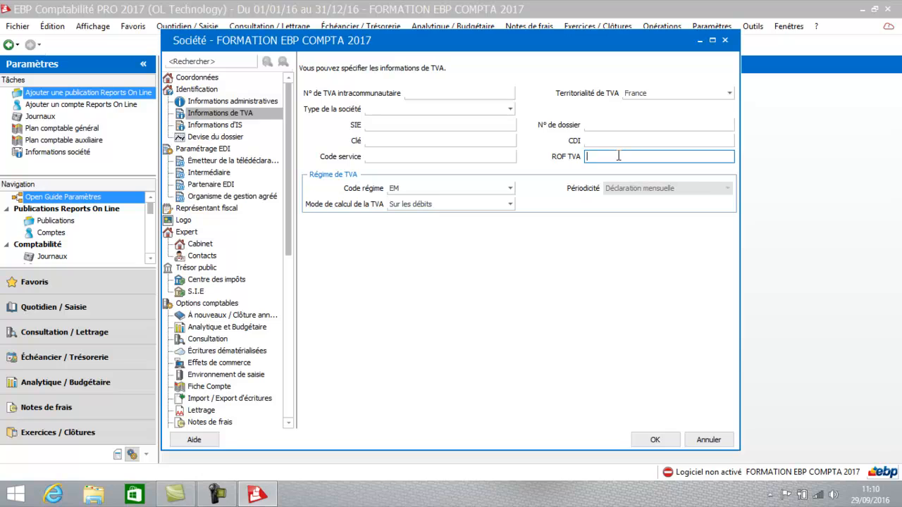
- Check the available VAT regime codes and choose Sur les débits as the VAT calculation mode
click(510, 189)
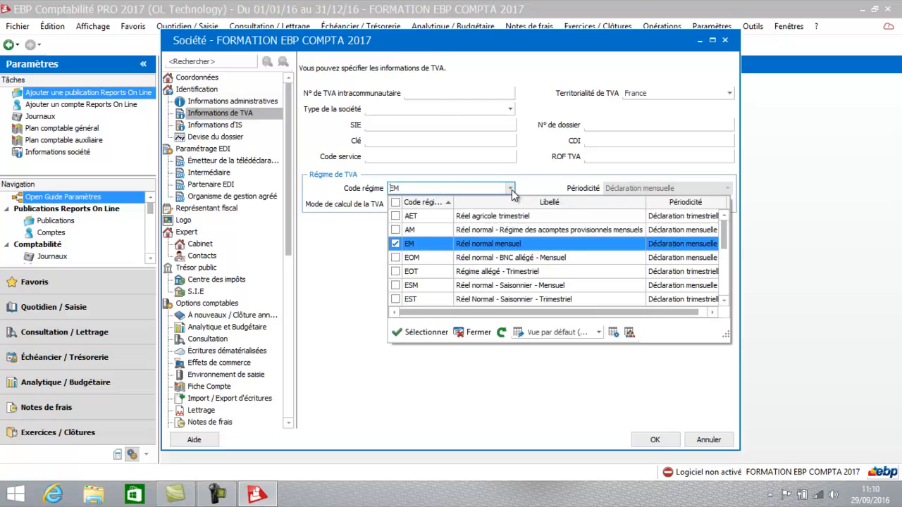
click(478, 332)
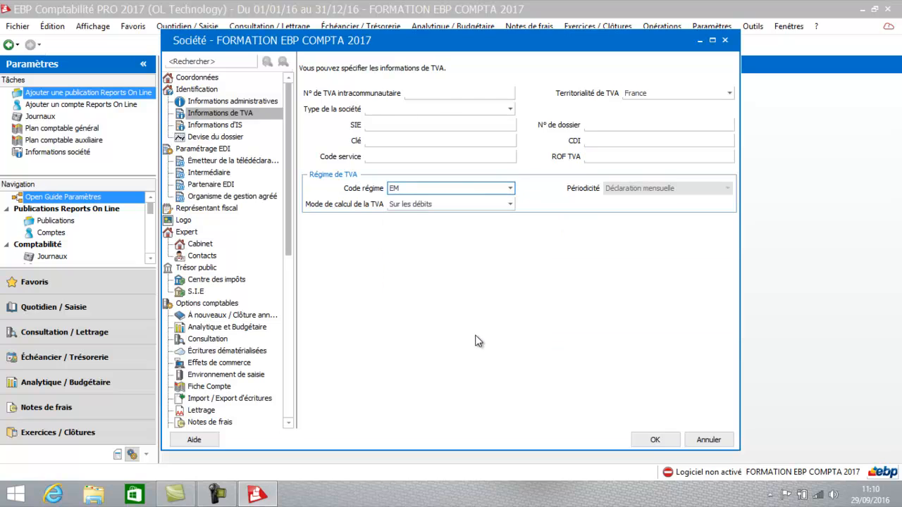
click(447, 206)
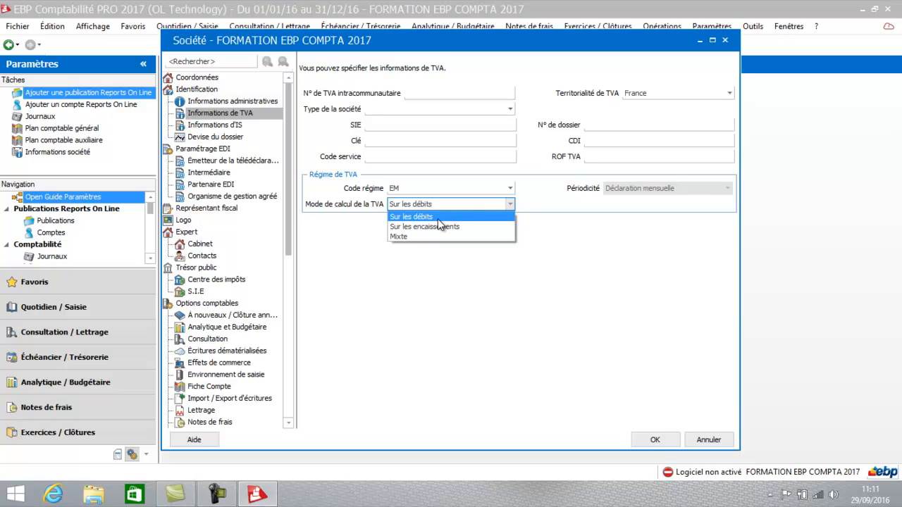
click(438, 219)
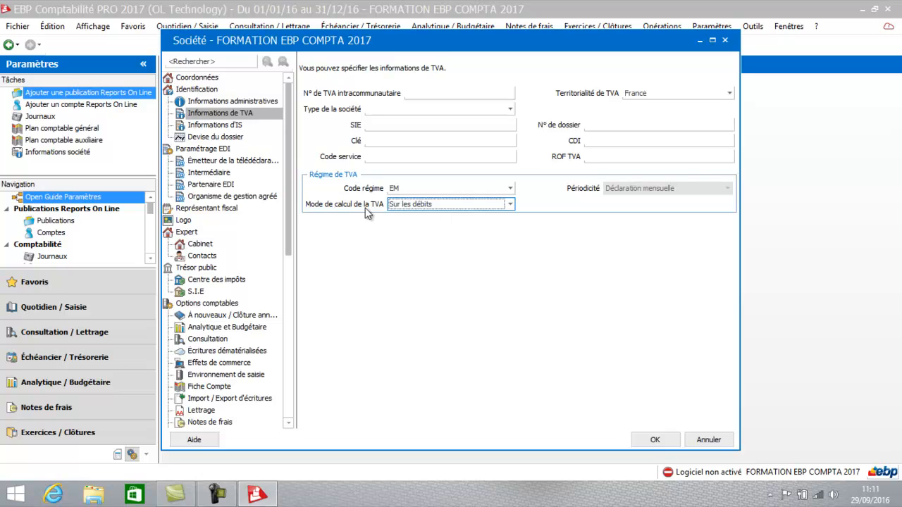
- Review the corporate tax ROF IS field and the file currency settings
click(237, 126)
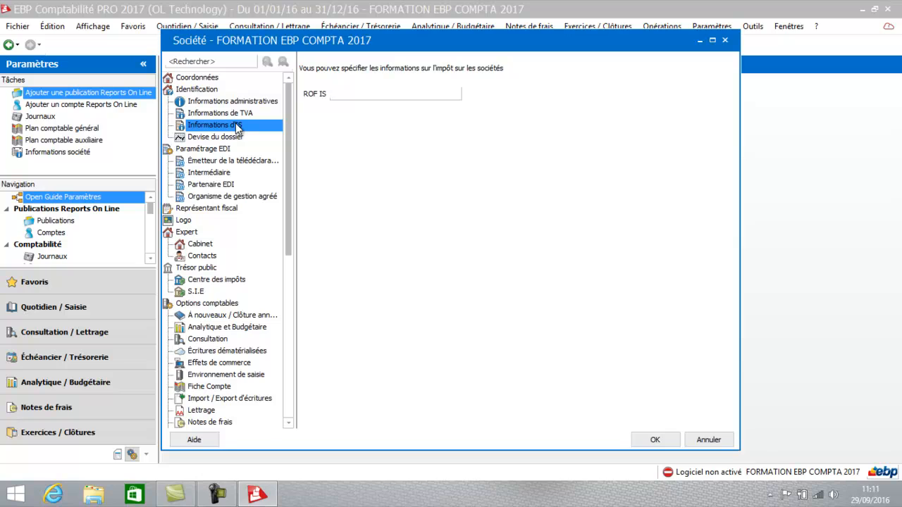
click(368, 93)
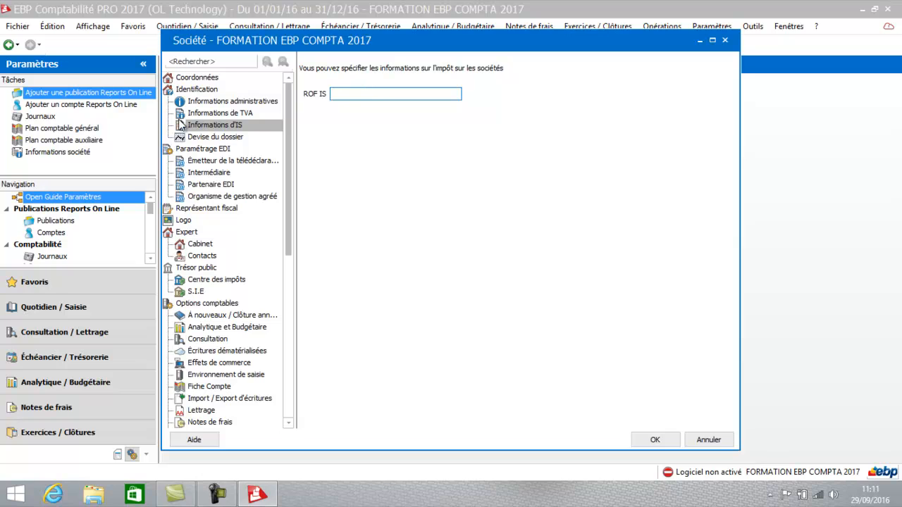
click(204, 139)
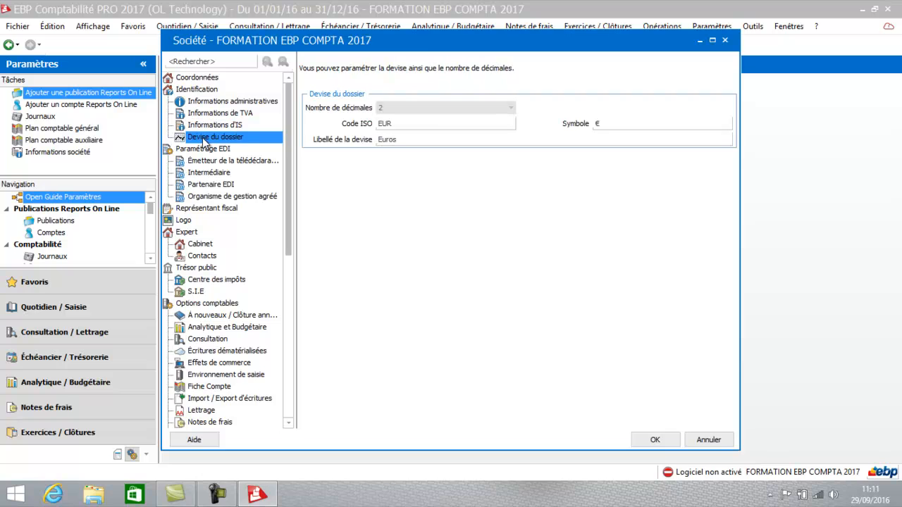
- Try Autre tiers déclarant as the declaring party for the EDI tele-declaration issuer, and return it to Entreprise
click(204, 154)
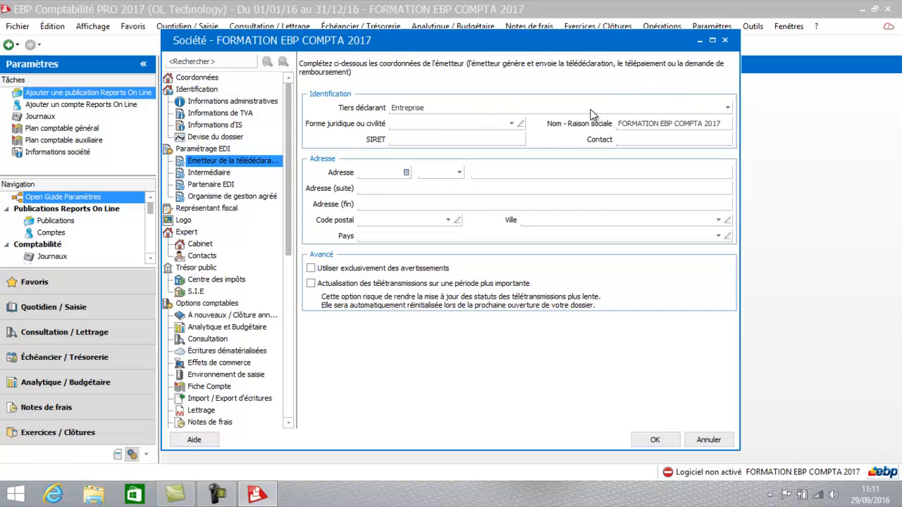
click(728, 108)
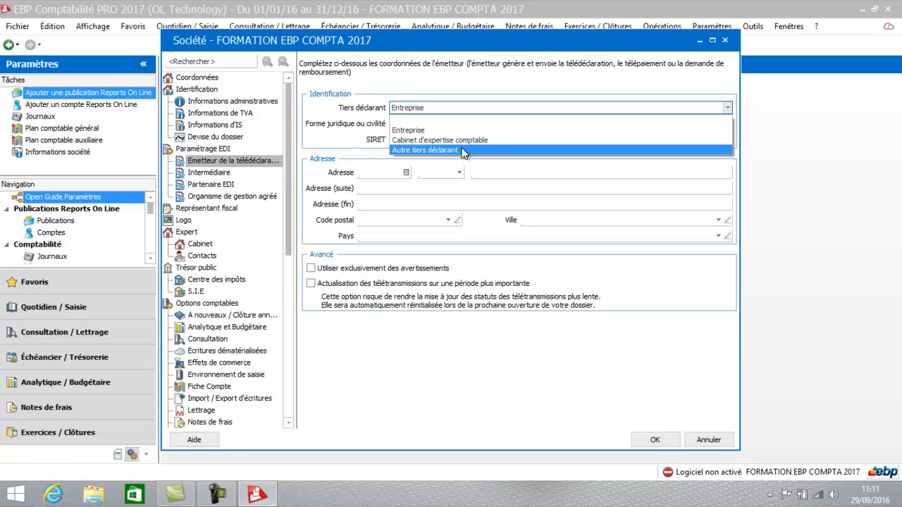
key(Escape)
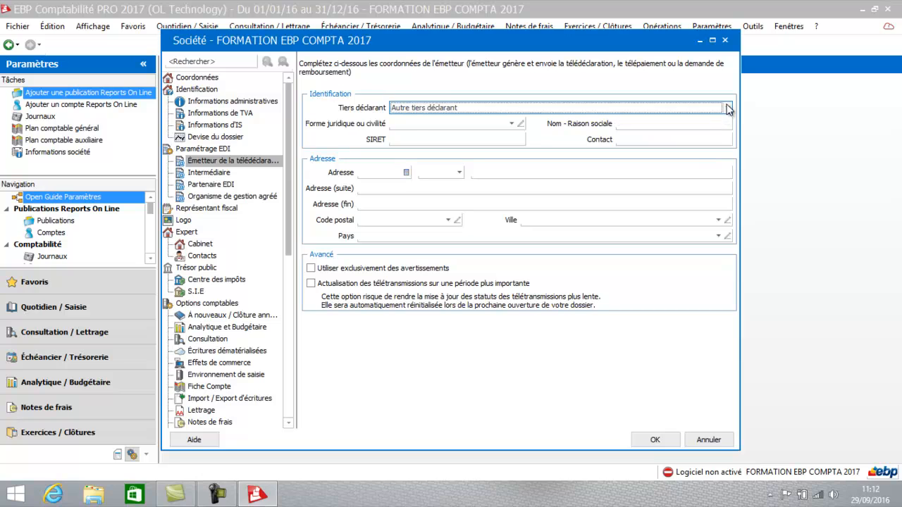
click(728, 108)
click(679, 130)
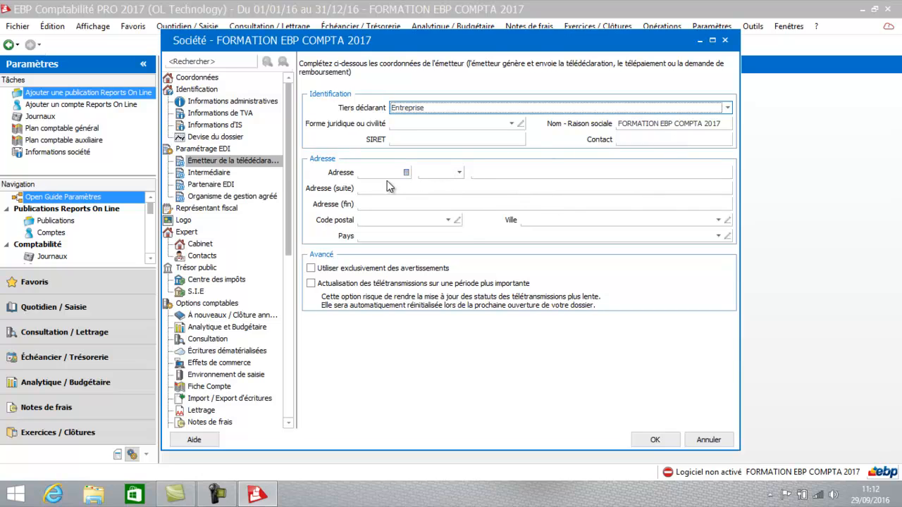
- Try enabling the intermediary between the issuer and the EDI partner, and switch it off again
click(199, 175)
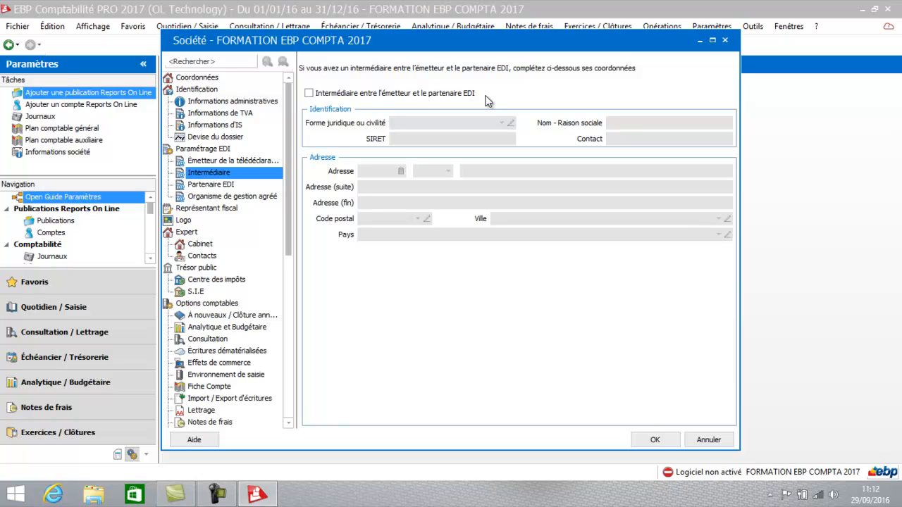
click(310, 95)
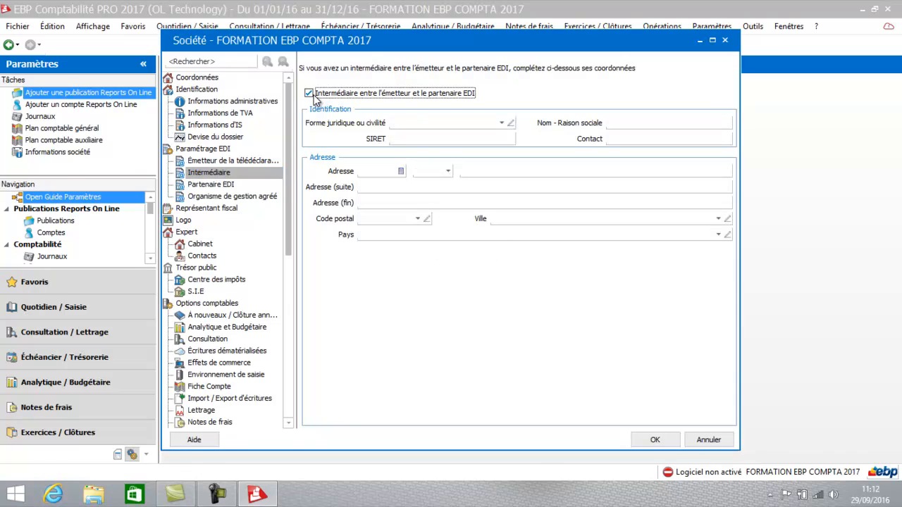
click(310, 94)
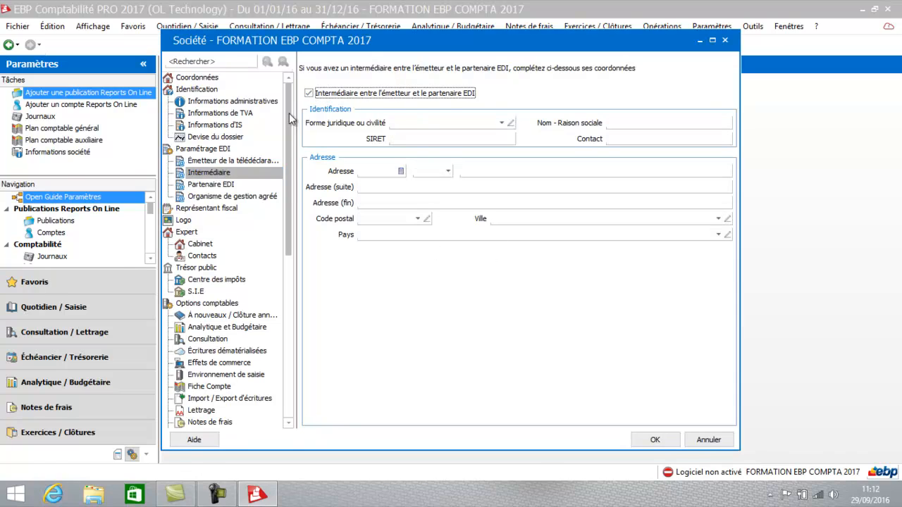
- Review the company's EDI partner, approved management body, tax representative, logo, accounting firm, expert contacts, tax centre and S.I.E settings
click(223, 184)
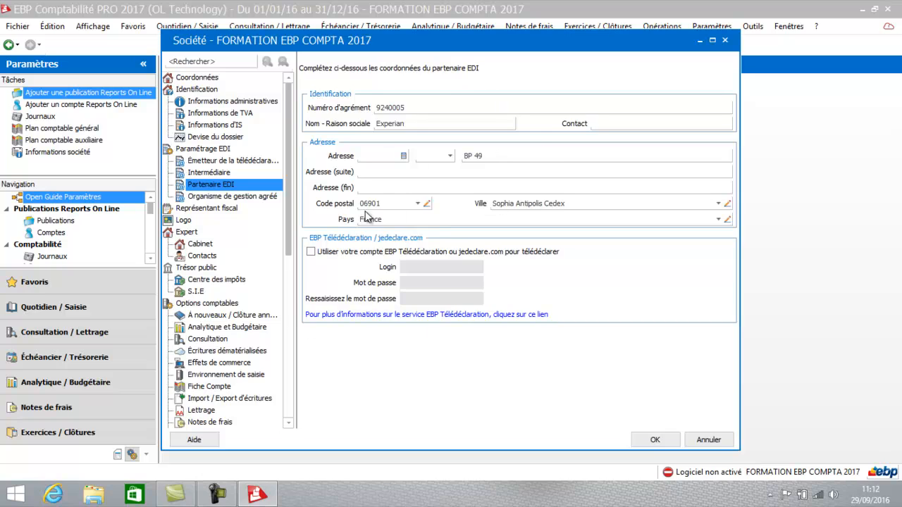
click(228, 197)
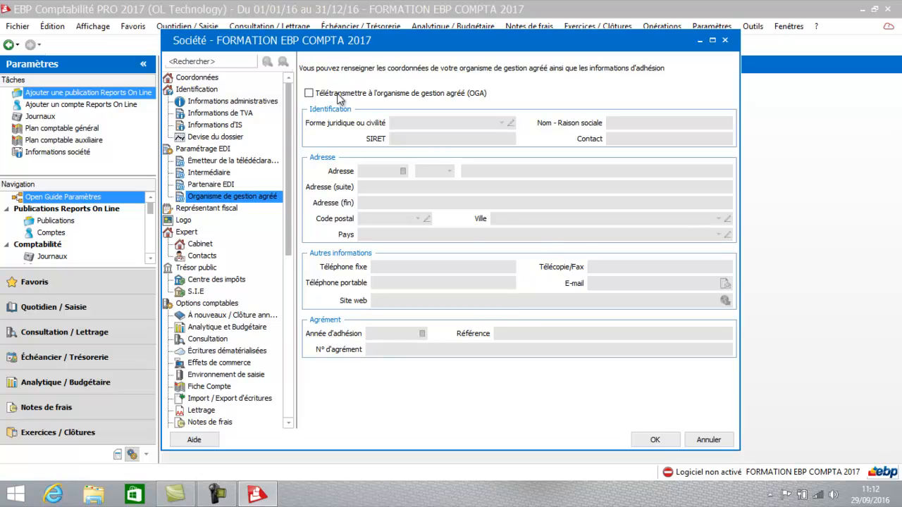
click(204, 210)
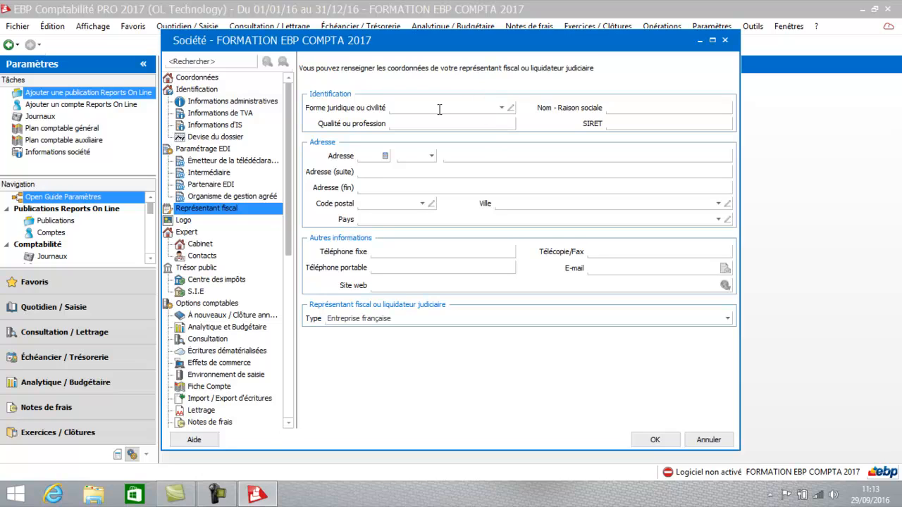
click(185, 221)
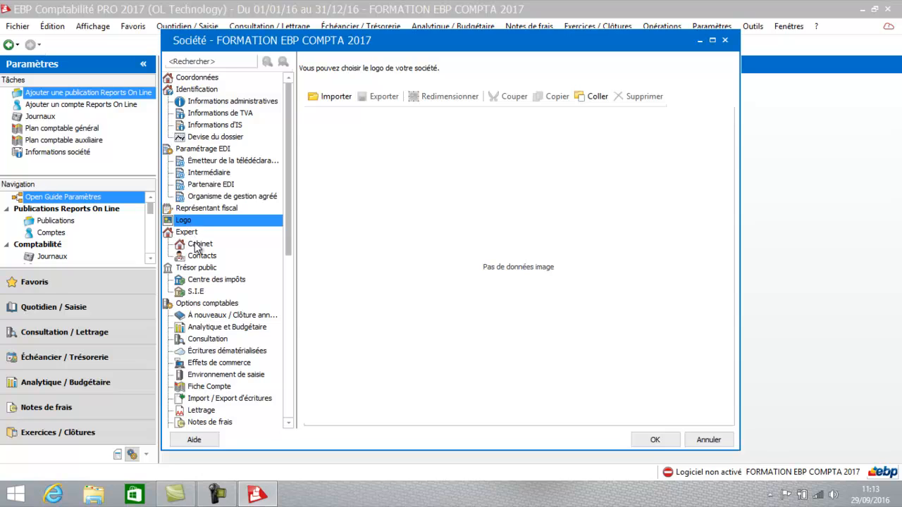
click(199, 244)
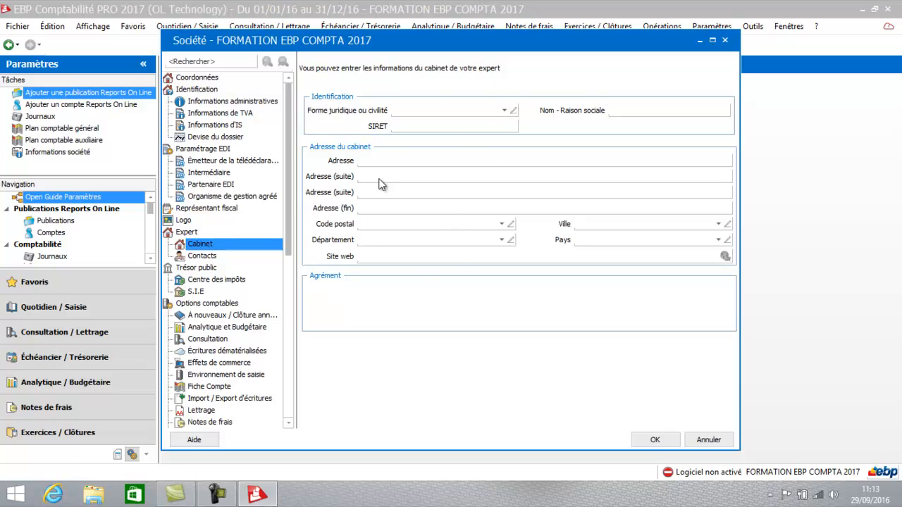
click(210, 260)
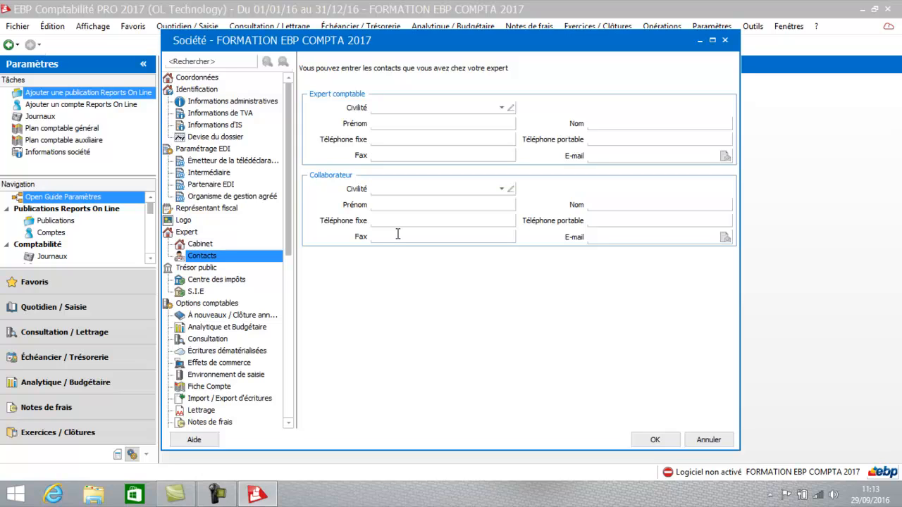
click(181, 272)
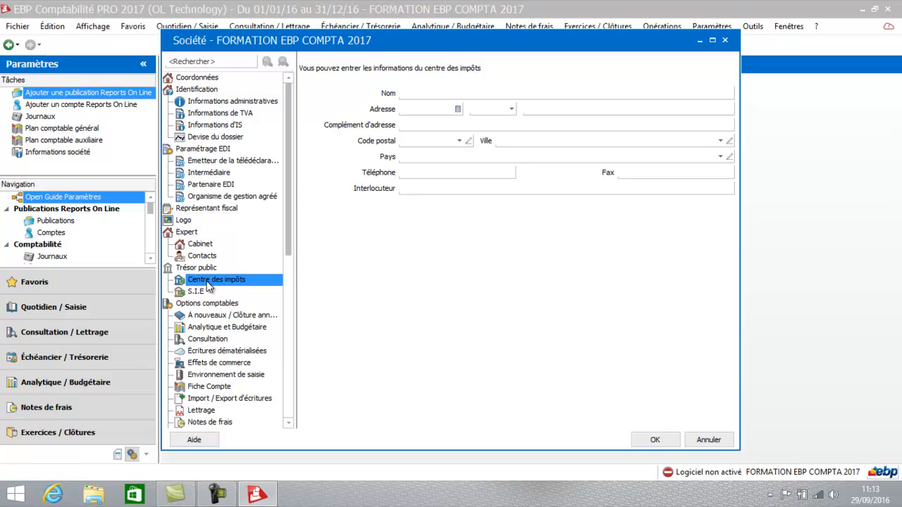
click(200, 293)
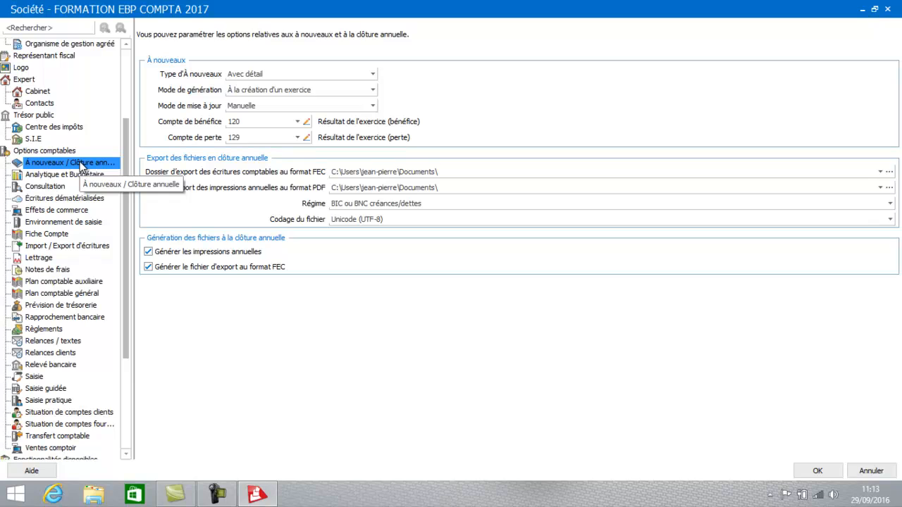
- Set the generation mode of the À nouveaux entries to À la clôture d'un exercice
click(373, 92)
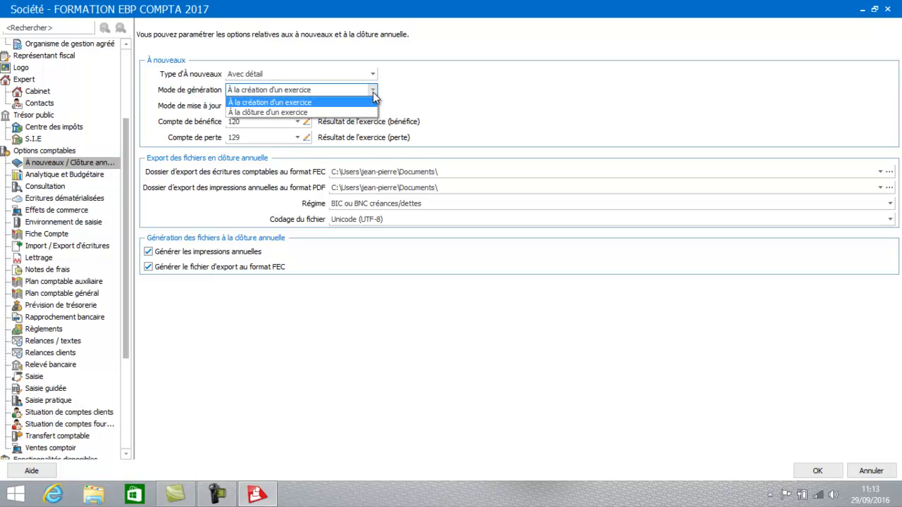
key(Escape)
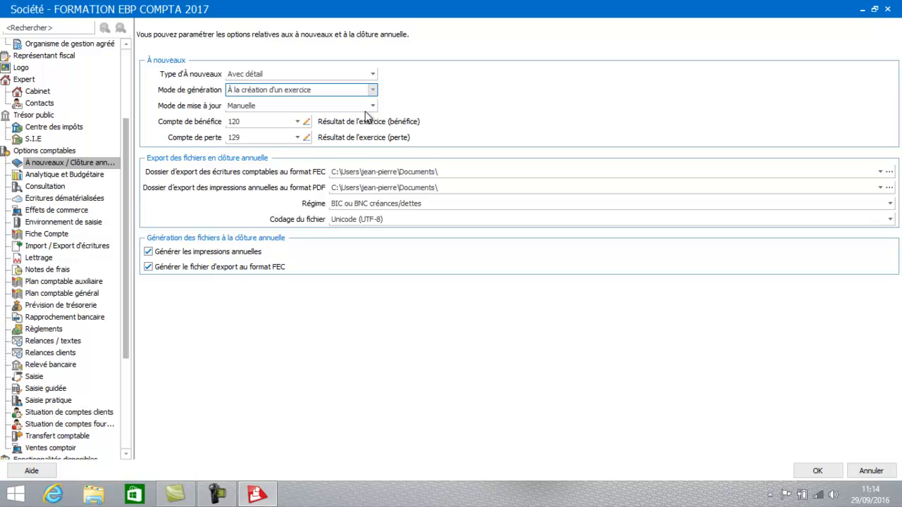
key(Down)
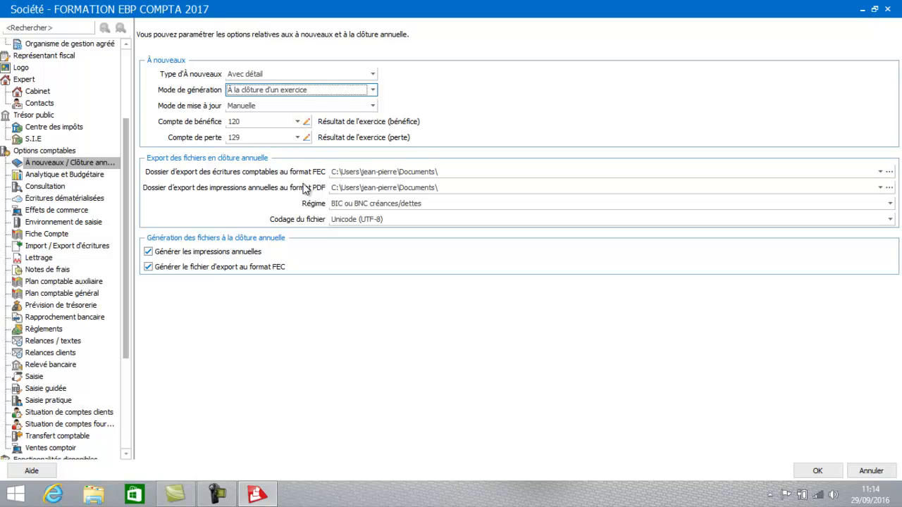
- Review the Analytique et Budgétaire, Consultation, Écritures dématérialisées, Effets de commerce and Environnement de saisie options
click(67, 176)
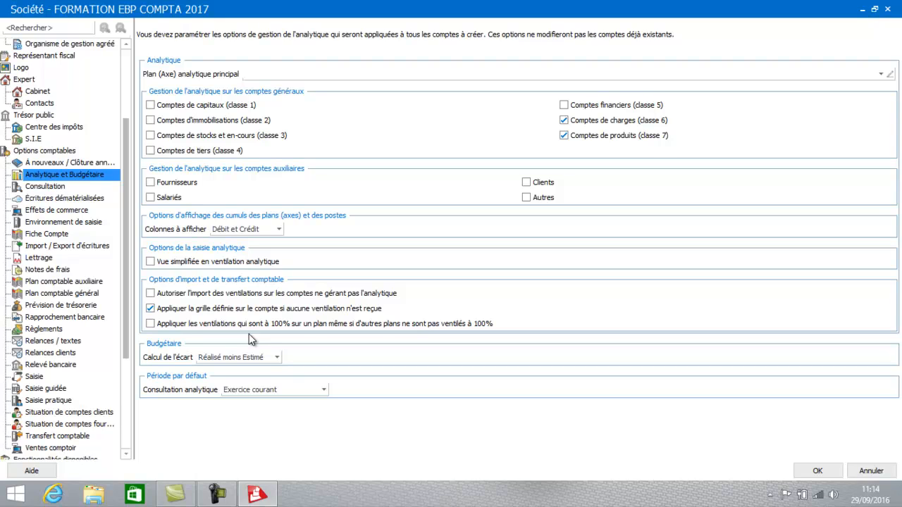
click(44, 187)
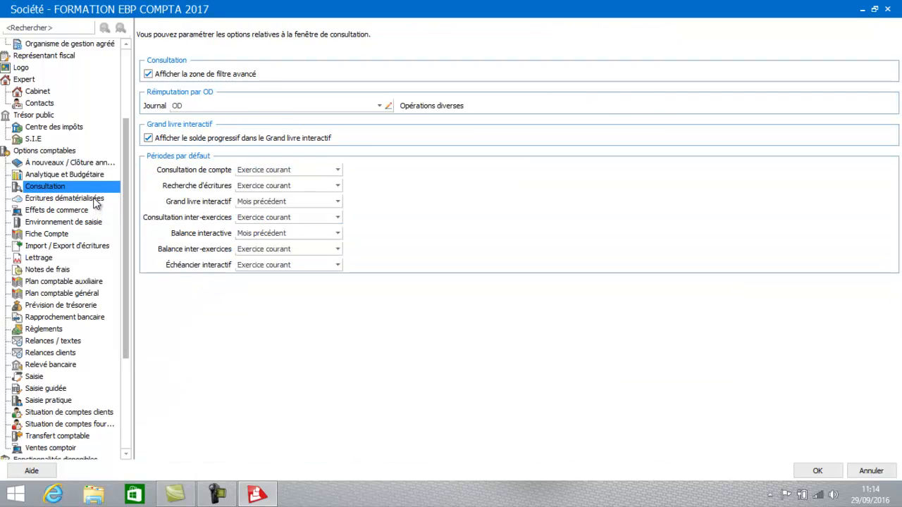
click(96, 203)
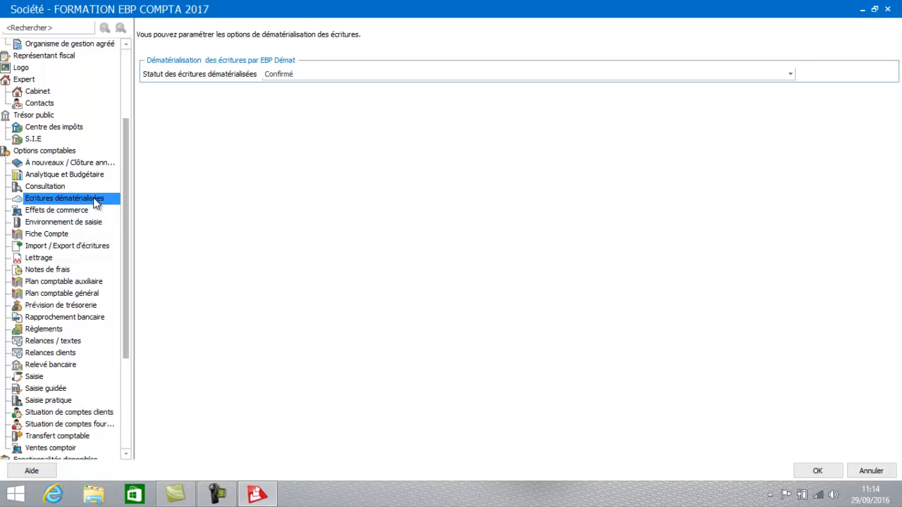
click(73, 210)
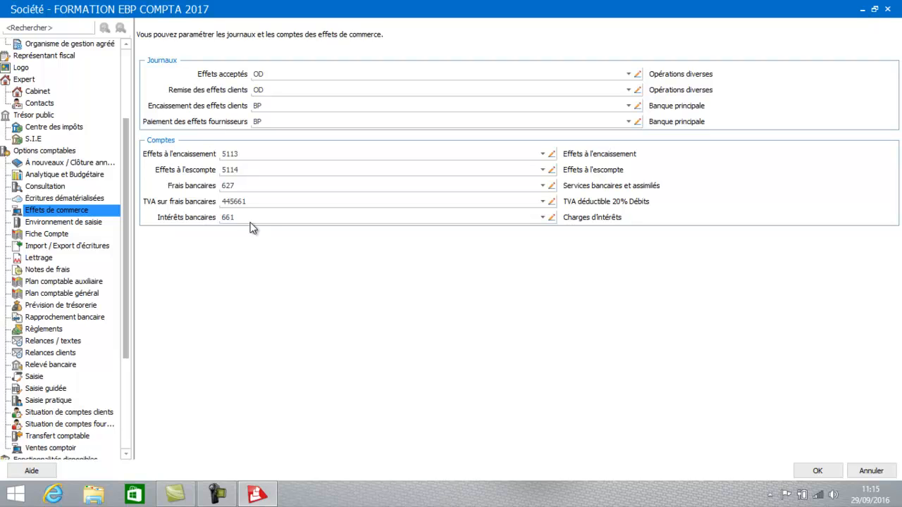
click(64, 223)
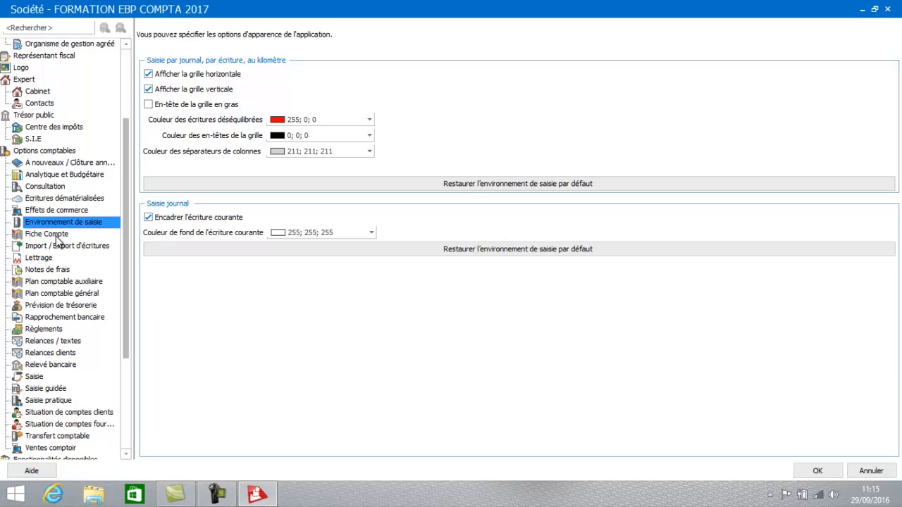
- In the Fiche Compte options, set Rapprochement bancaire for treasury accounts to Par compte
click(58, 238)
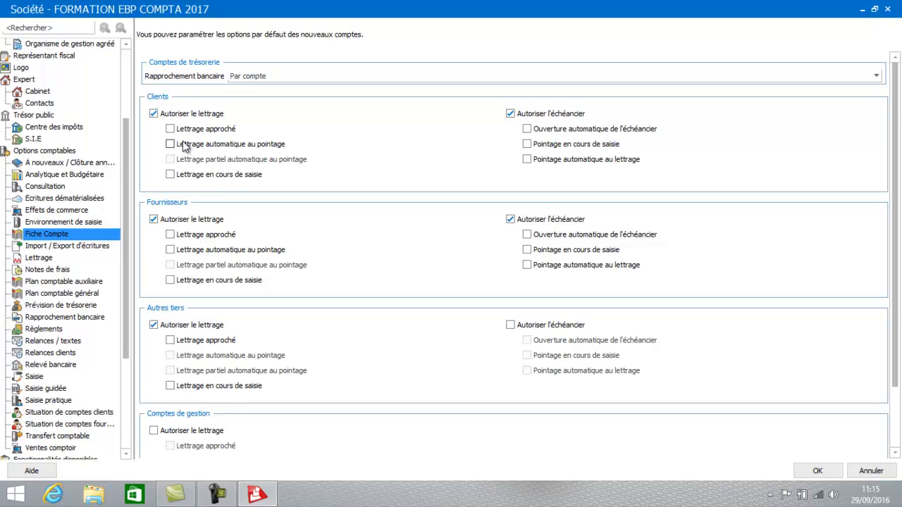
click(249, 75)
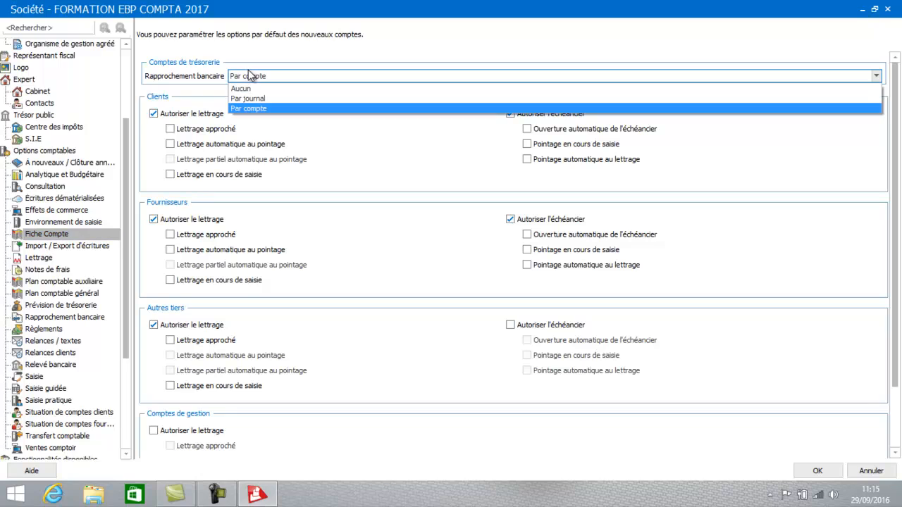
click(248, 108)
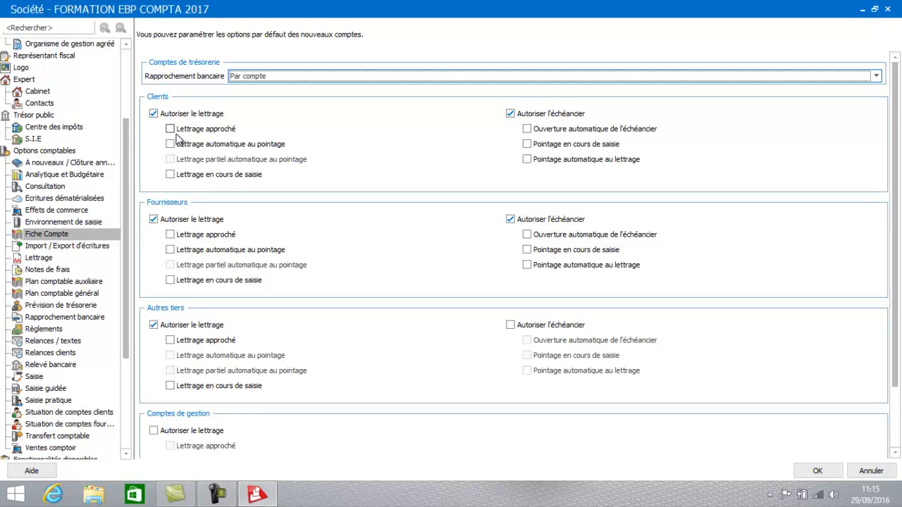
- Enable Lettrage en cours de saisie and Lettrage approché for new Clients accounts
click(170, 176)
click(170, 175)
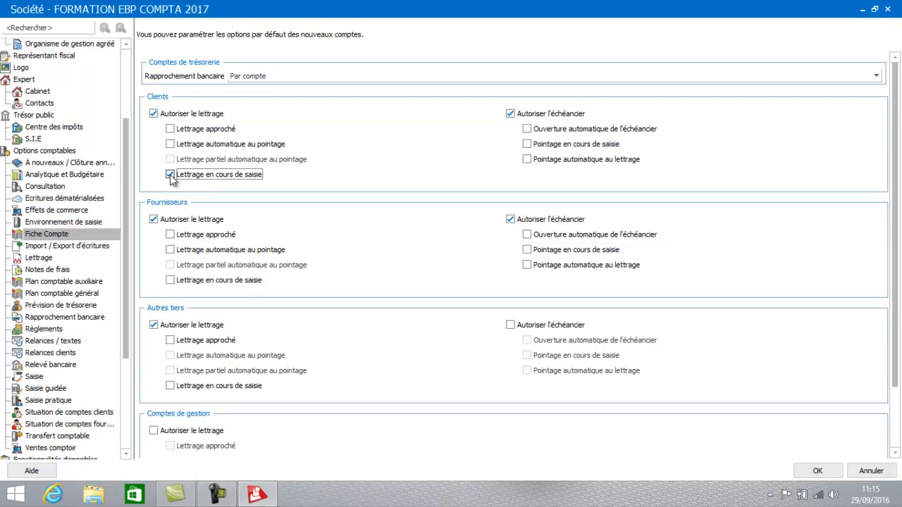
click(171, 131)
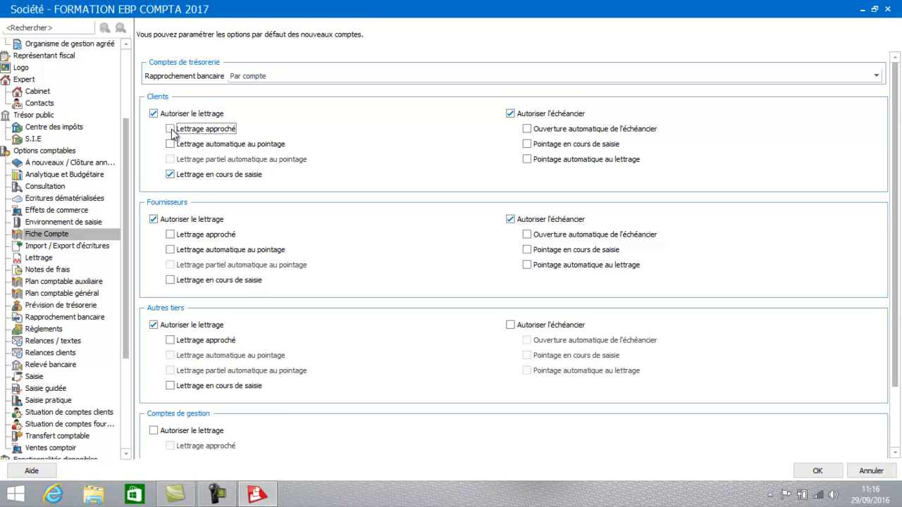
click(172, 133)
- Enable Lettrage en cours de saisie and Lettrage approché for Fournisseurs, and Lettrage en cours de saisie for Autres tiers
click(170, 280)
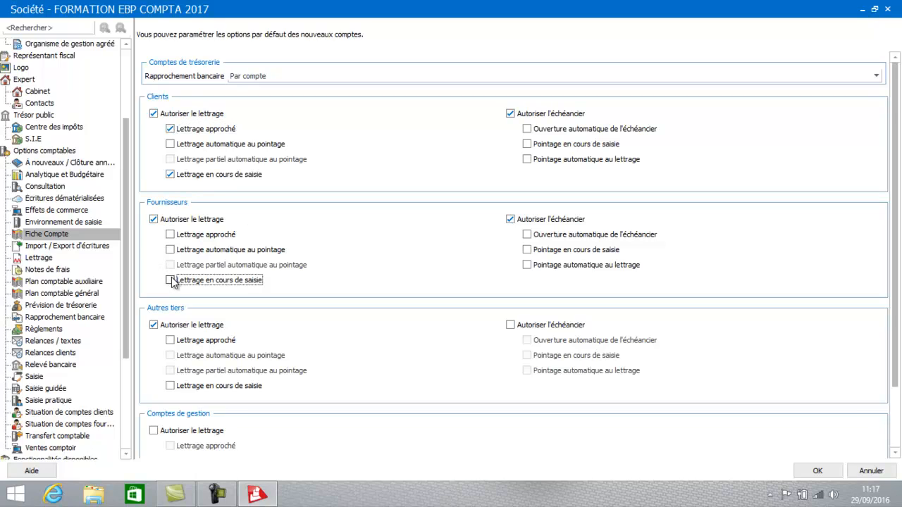
click(173, 237)
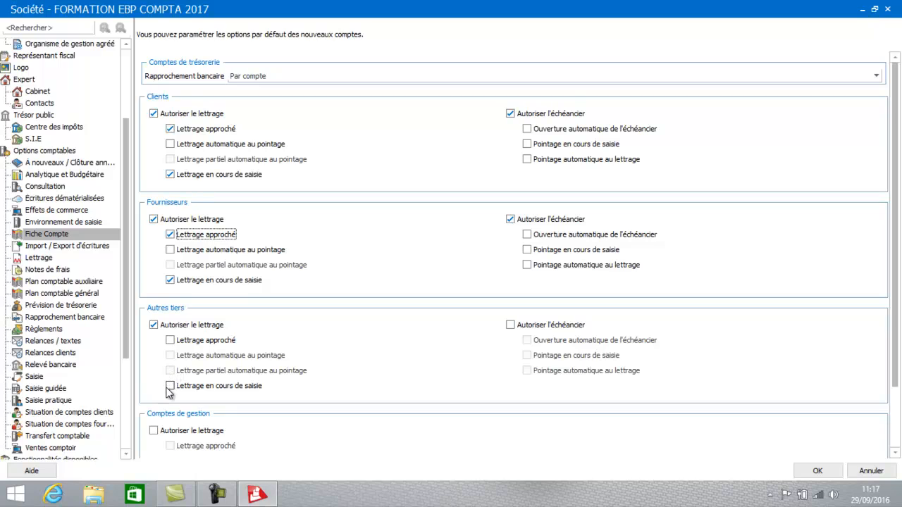
click(171, 388)
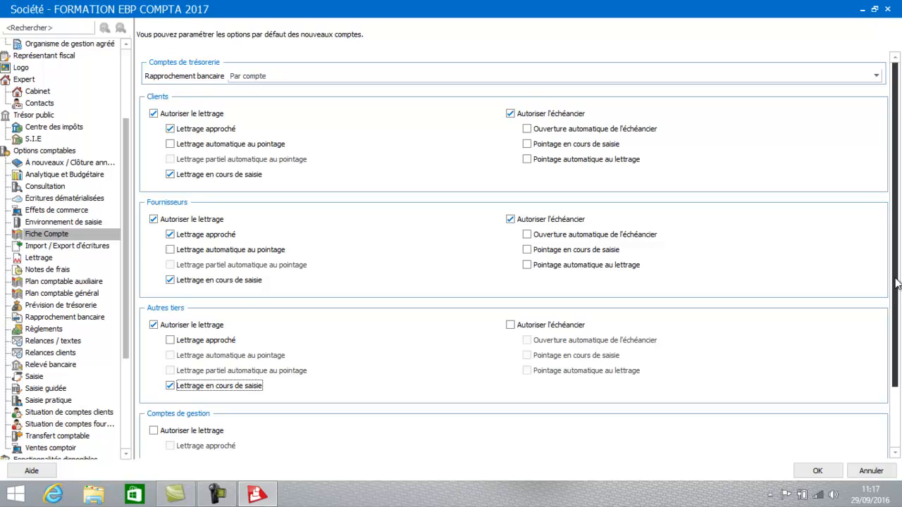
drag(898, 287, 896, 358)
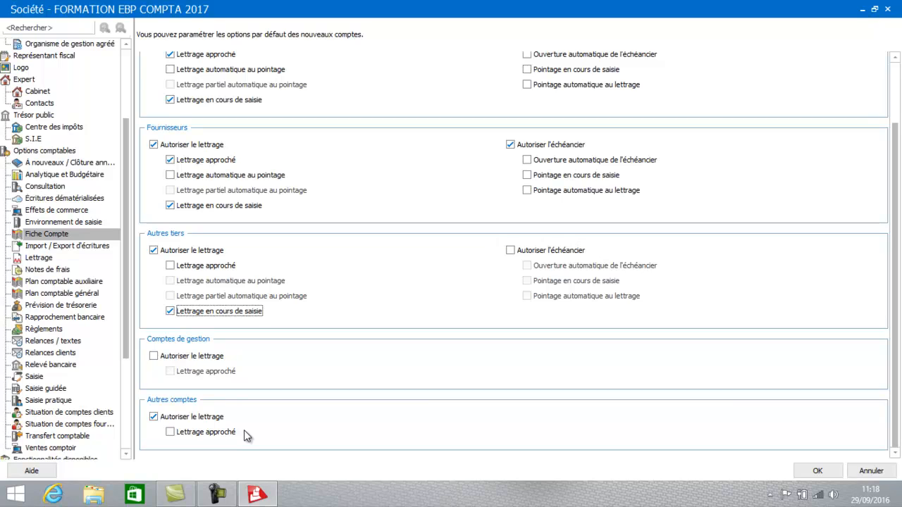
- Review the Import / Export d'écritures options and set Écart maximum for Lettrage approché to 1 in the Lettrage options
click(39, 250)
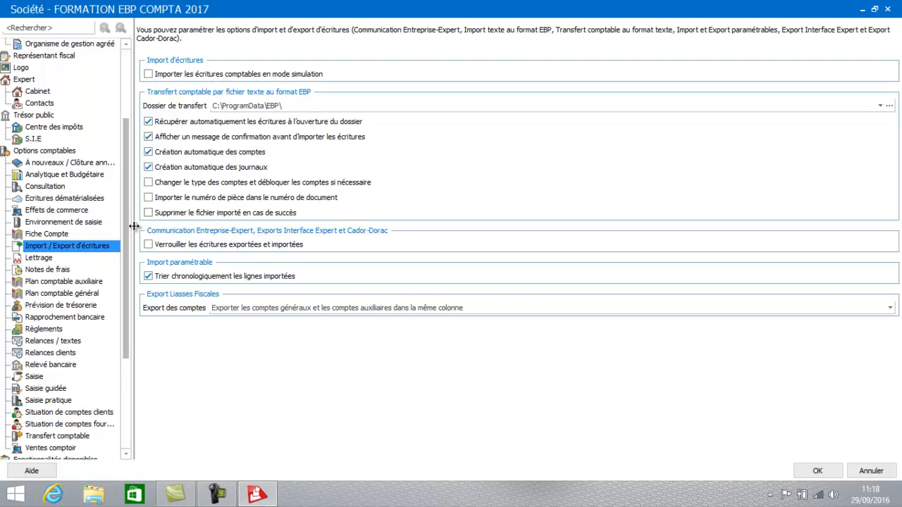
click(39, 258)
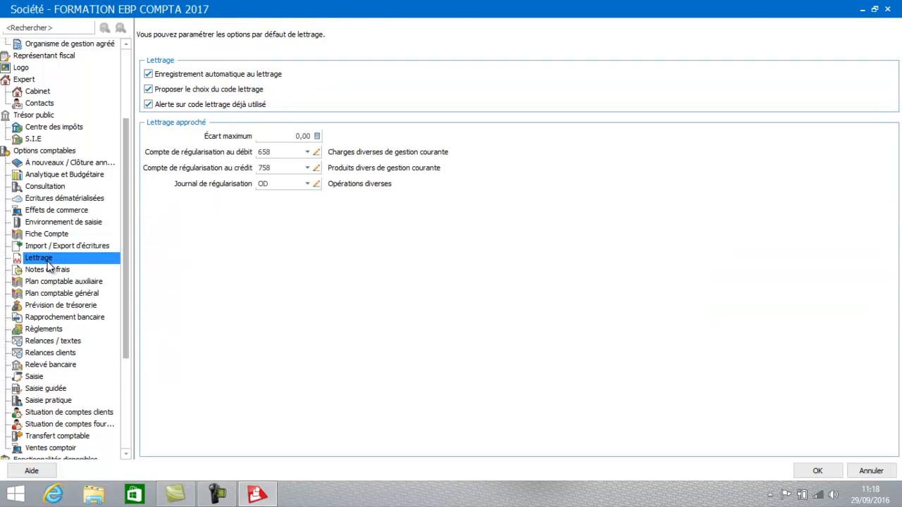
click(295, 136)
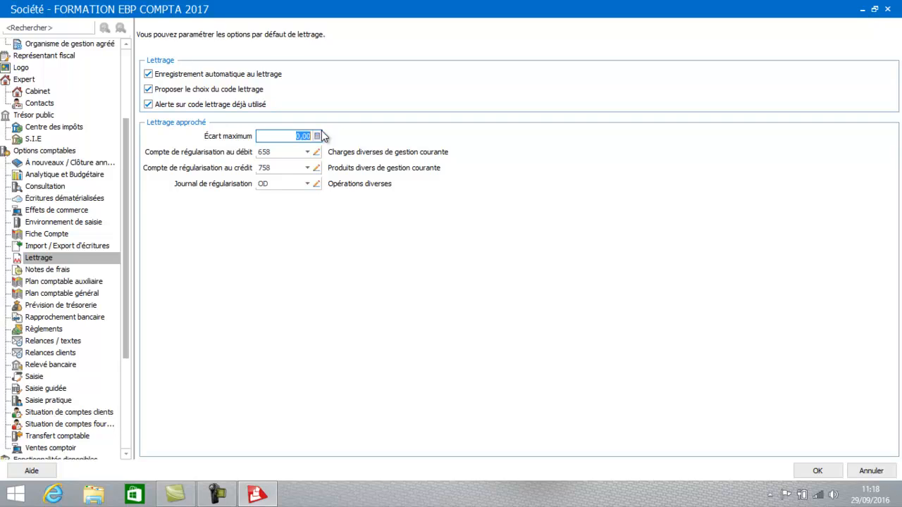
text(1)
- Review the Notes de frais, auxiliary and general chart of accounts, including account lengths, Prévision de trésorerie and Rapprochement bancaire options
click(49, 270)
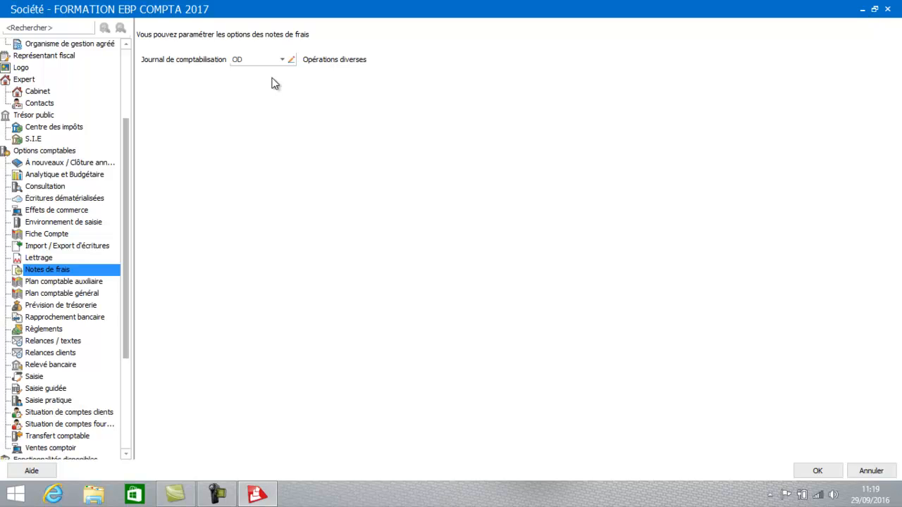
click(62, 285)
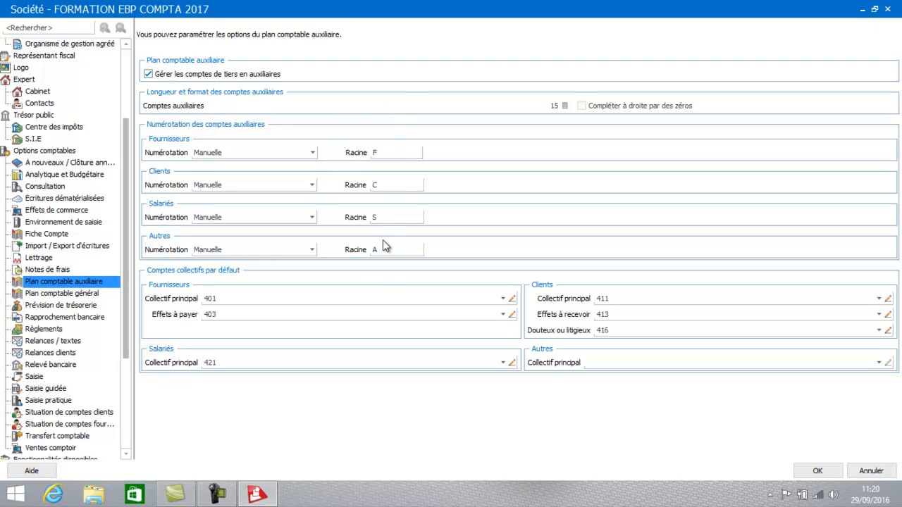
click(69, 296)
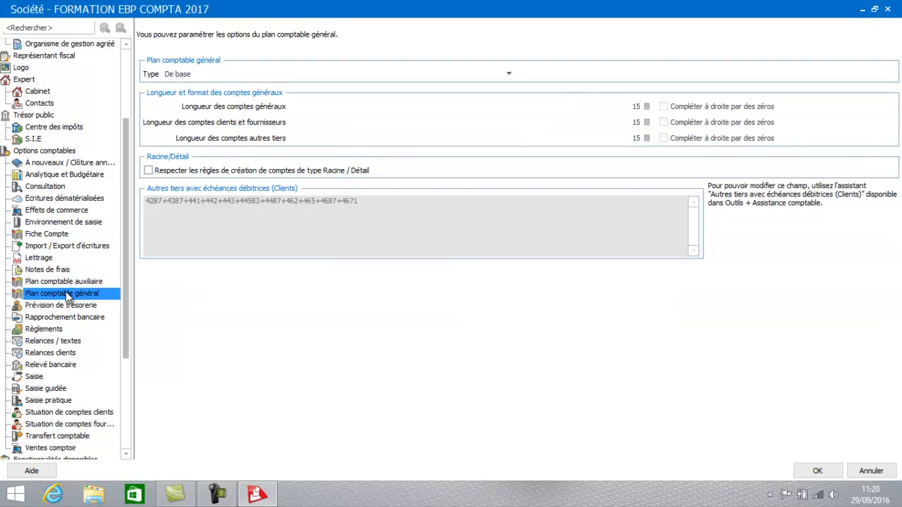
double_click(640, 107)
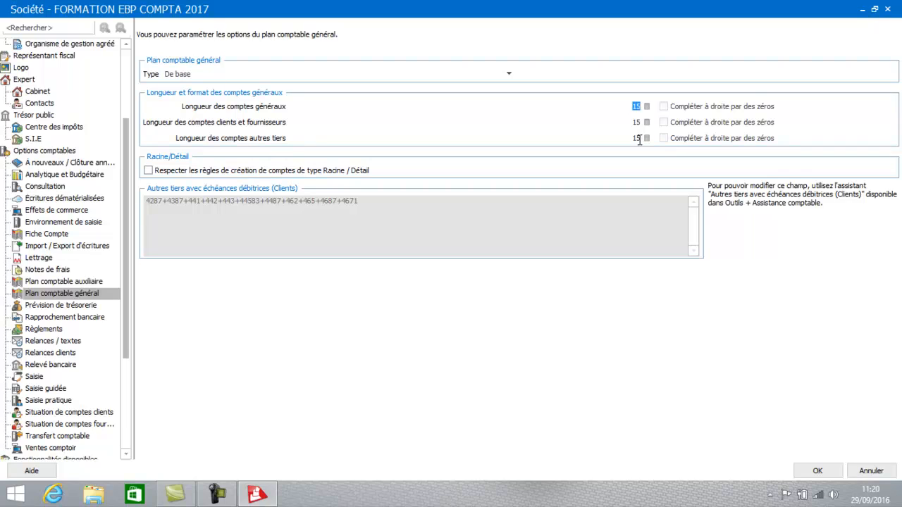
key(Tab)
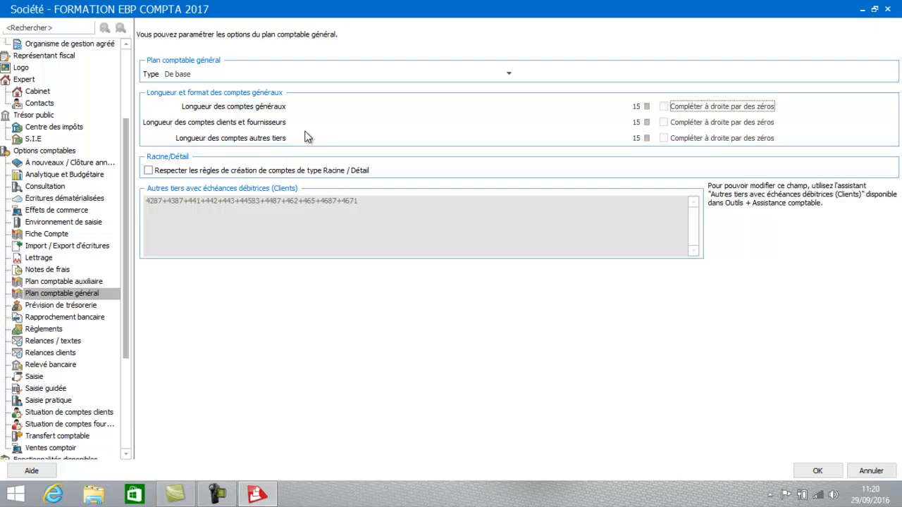
click(62, 305)
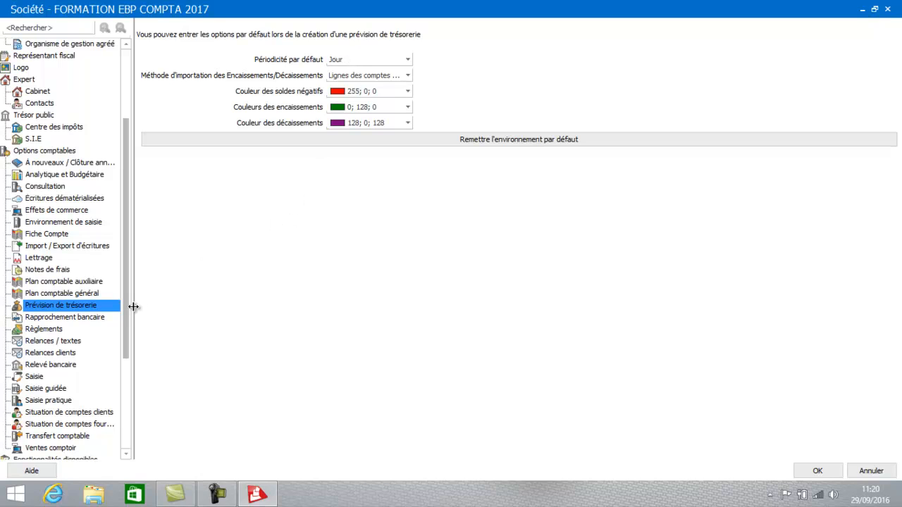
click(87, 319)
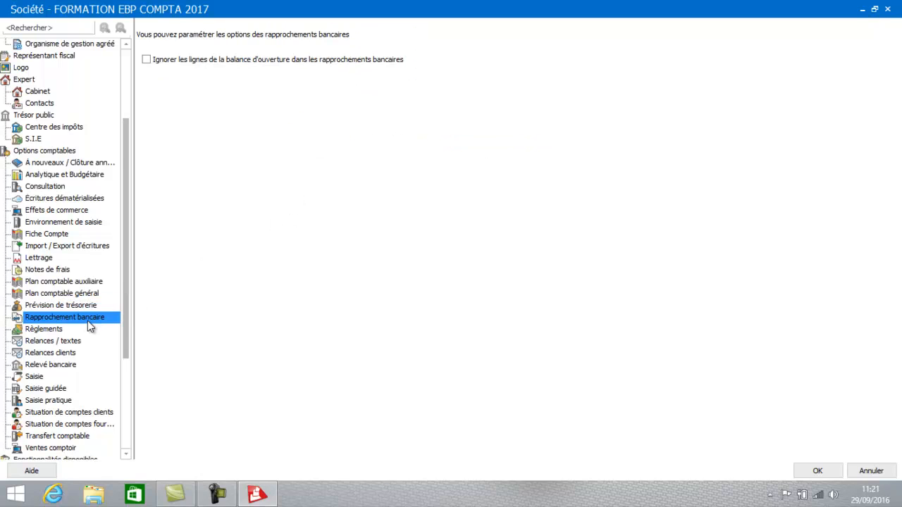
- In the Règlements options, enable BIC facultatif for SEPA transfers and direct debits, and the SEPA file format generated par échéance
click(50, 334)
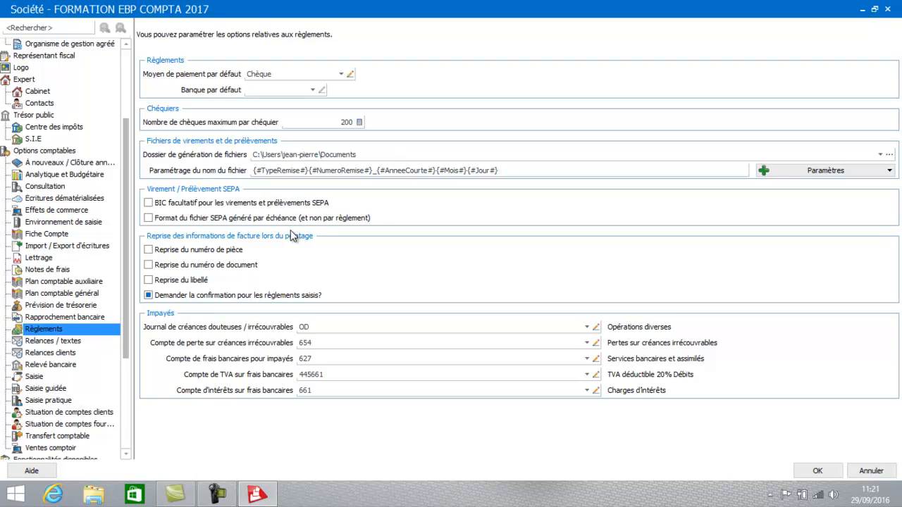
click(151, 207)
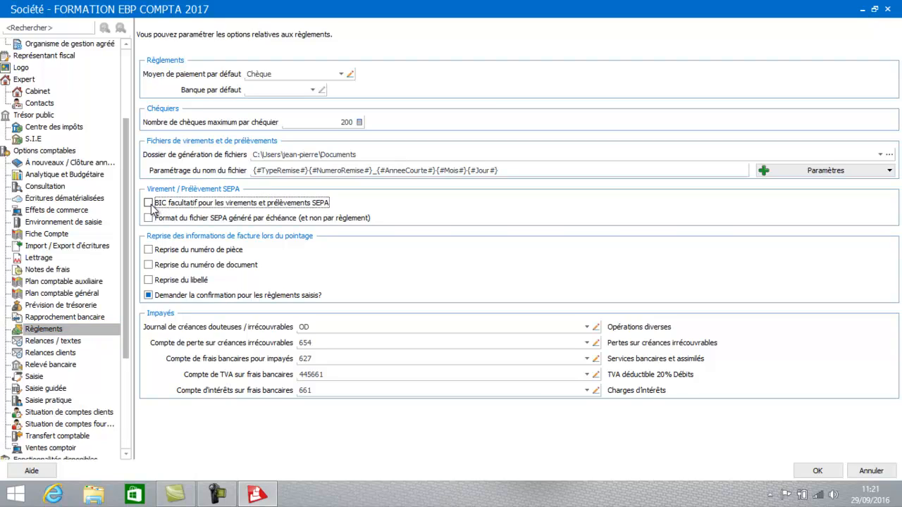
click(149, 203)
click(150, 219)
- Review the header and footer texts of the reminder letters for each level in Relances / textes
scroll(54, 215, down, 4)
click(55, 211)
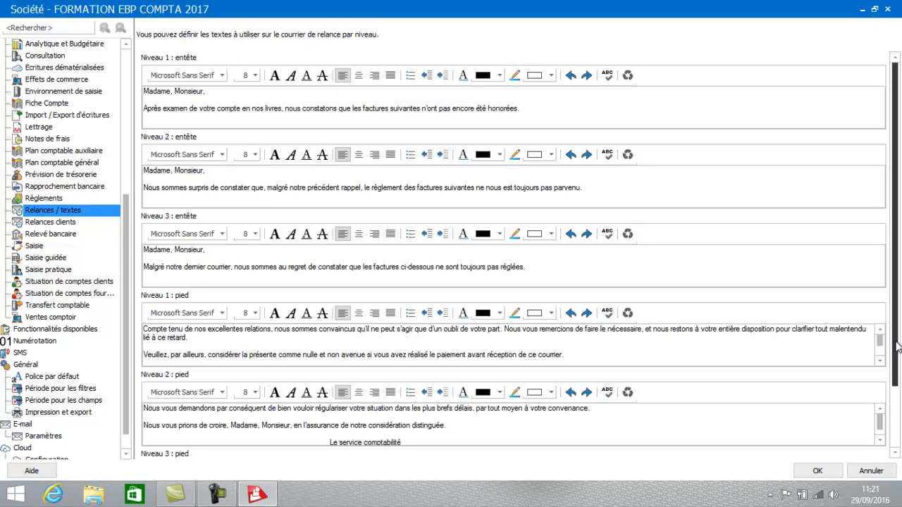
drag(896, 342, 876, 296)
- In the Relances clients options, choose Lettre de relance par niveau as the default letter or e-mail reminder template
click(67, 224)
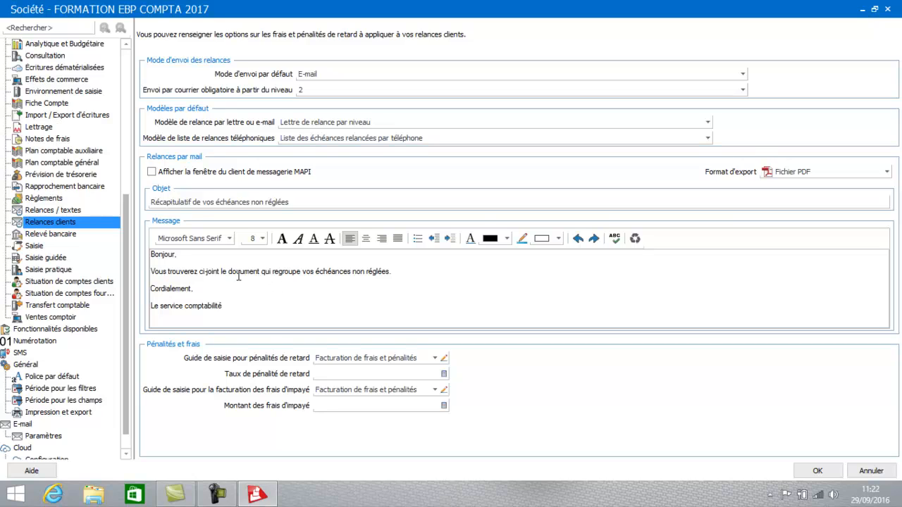
click(316, 122)
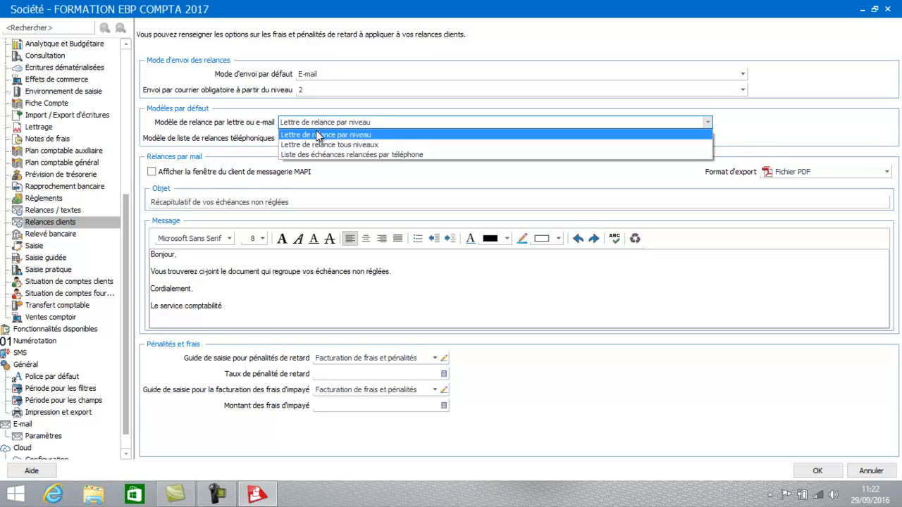
click(317, 136)
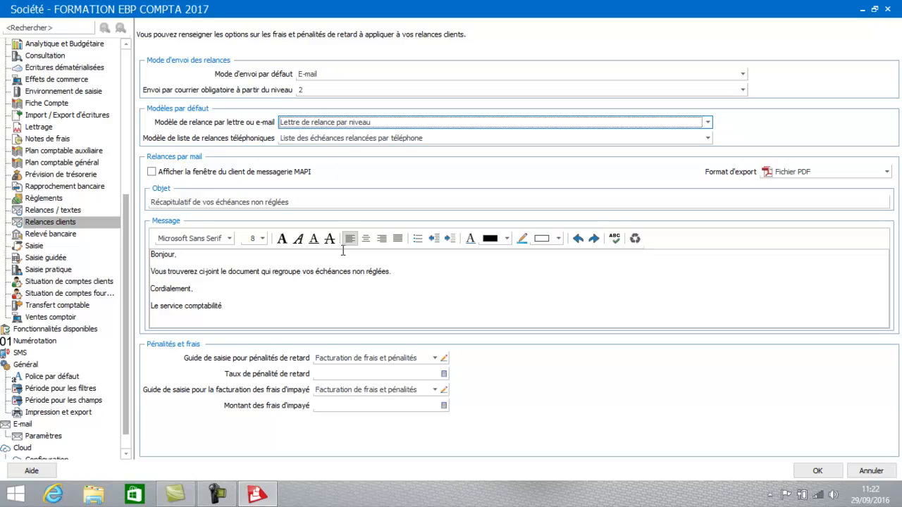
- Set the late-payment penalty rate to 1,5 and the unpaid-bill charge to 40 € for customer reminders
click(363, 373)
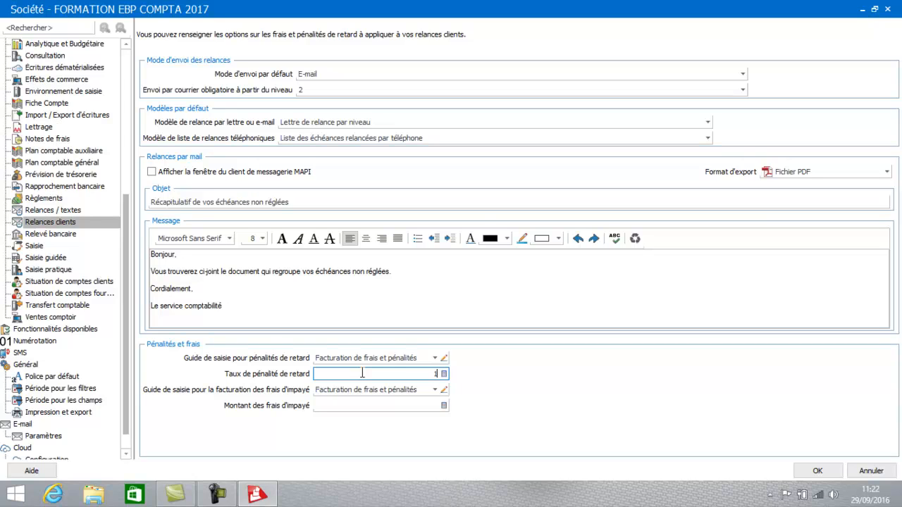
text(1,5)
click(415, 405)
text(40)
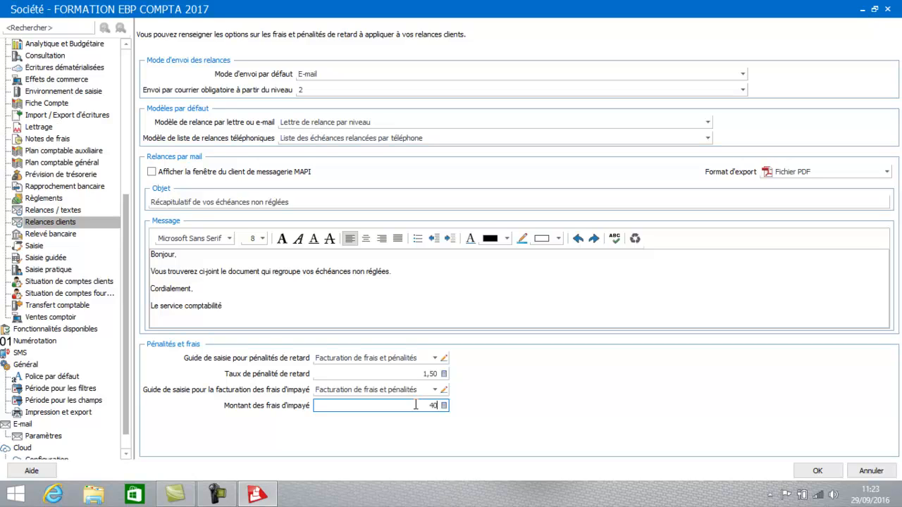
key(Tab)
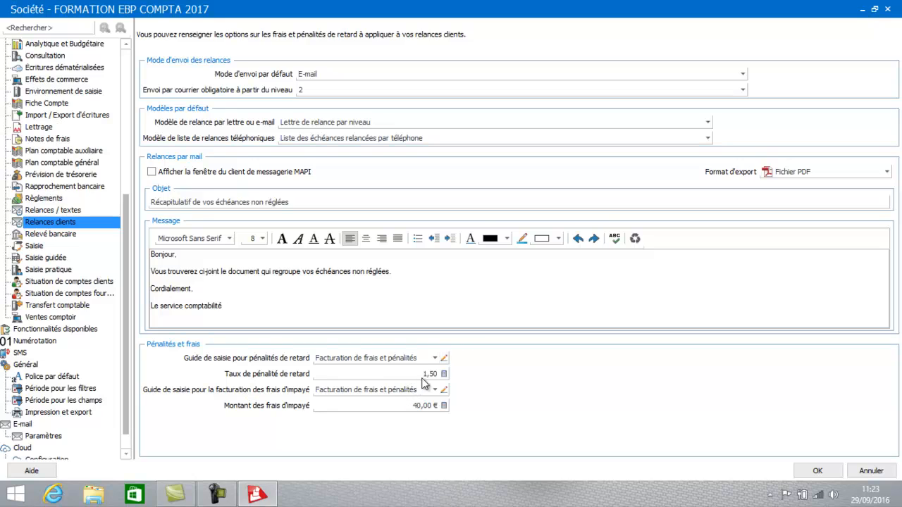
- In the Relevé bancaire options, set the Compte d'attente to 471
click(61, 236)
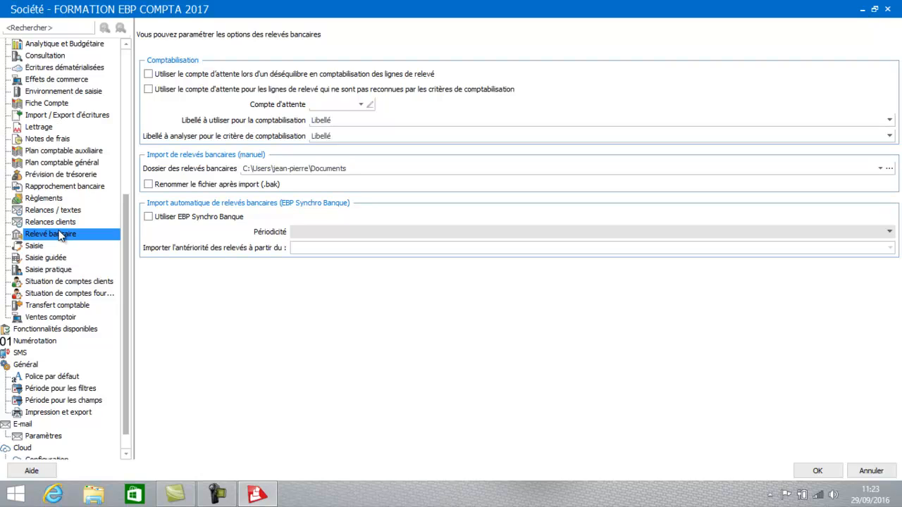
click(360, 106)
click(357, 166)
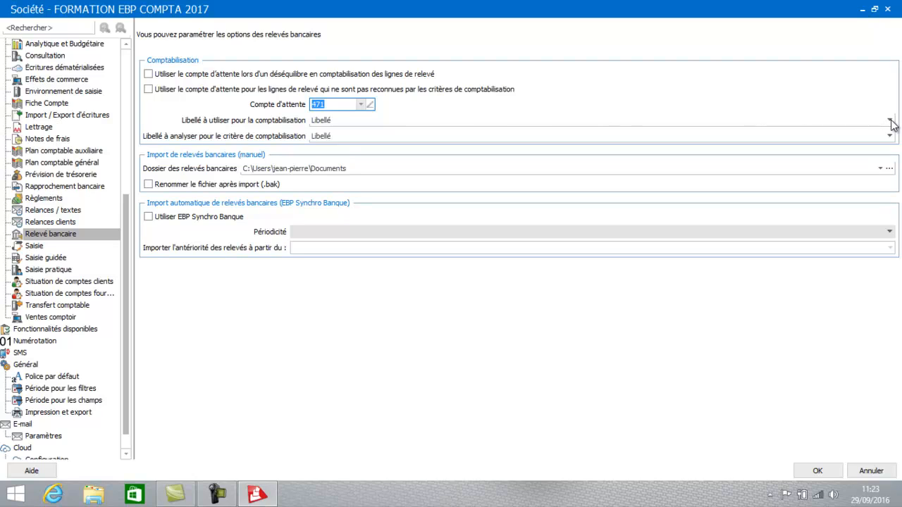
- In the Relevé bancaire options, enable the suspense account for unbalanced entries and for statement lines not recognised by the posting criteria
click(853, 121)
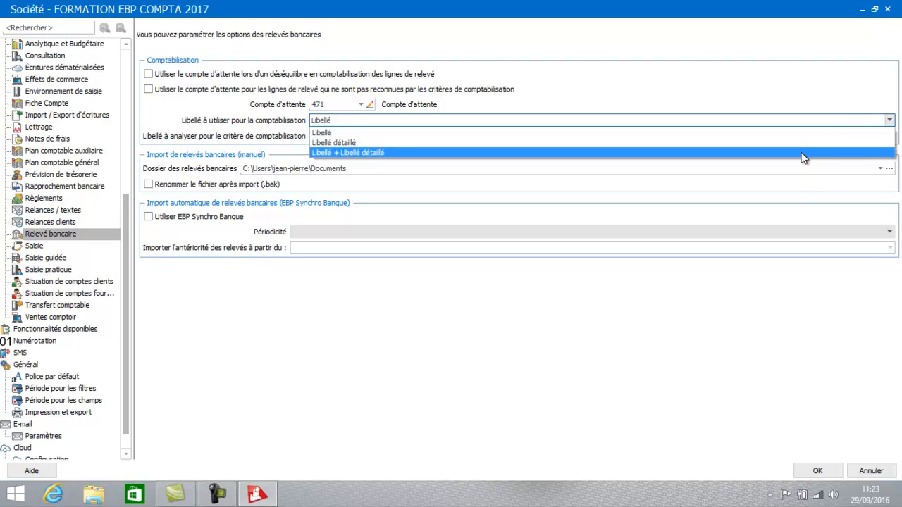
click(813, 136)
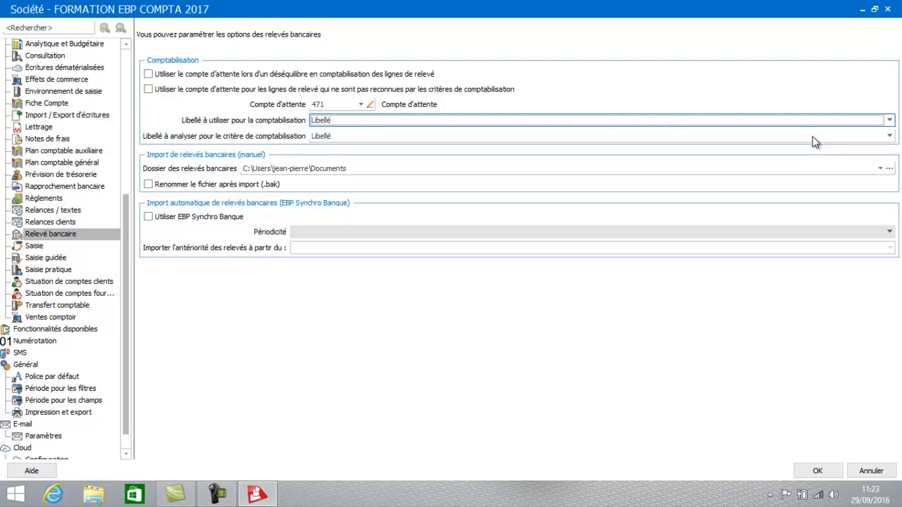
click(148, 90)
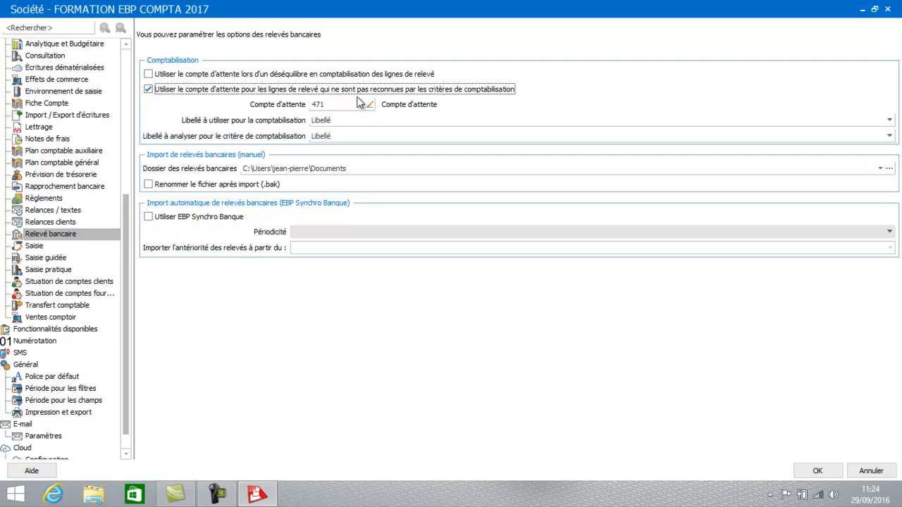
click(148, 77)
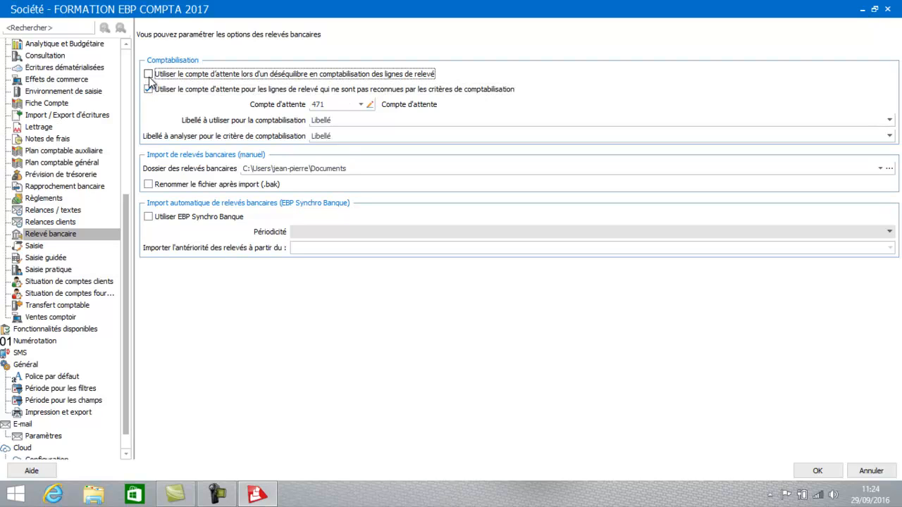
click(149, 75)
- In the Saisie options, enable the alerts on amounts, accounts, duplicate manually numbered pièces and duplicate document numbers
click(33, 246)
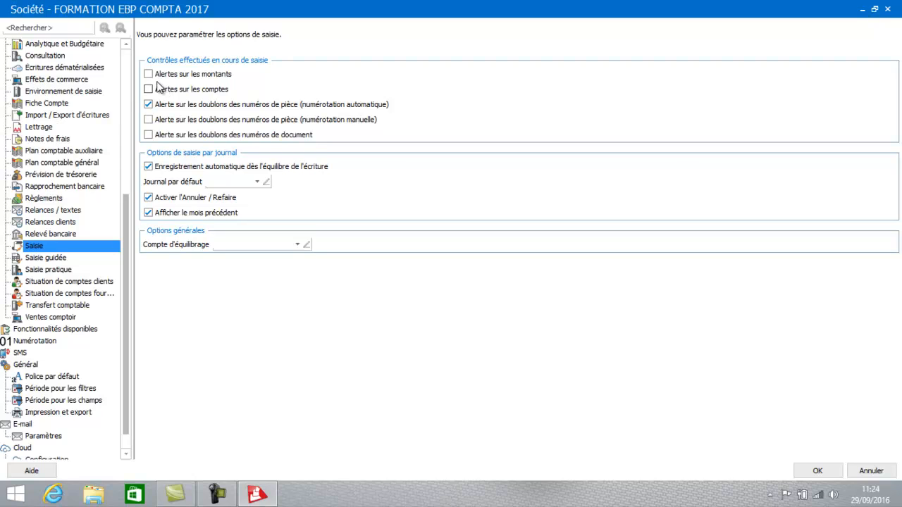
click(149, 78)
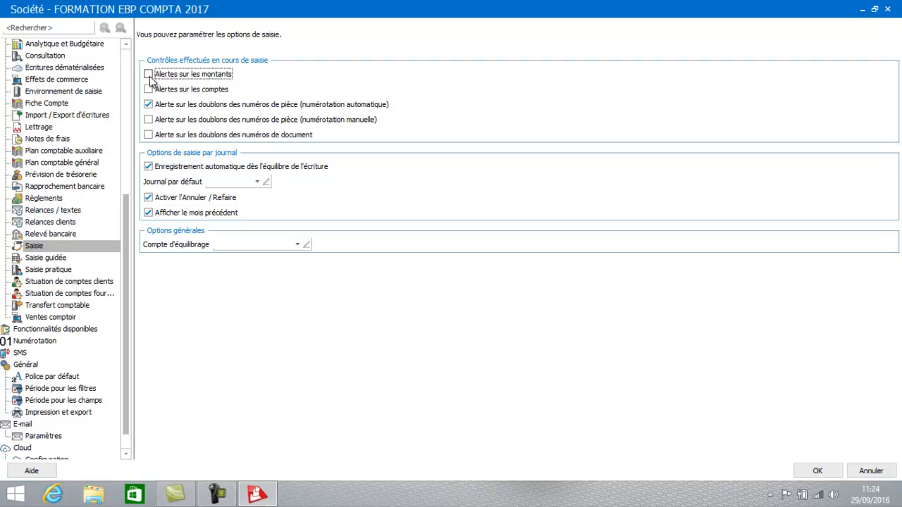
click(150, 77)
click(150, 76)
click(150, 92)
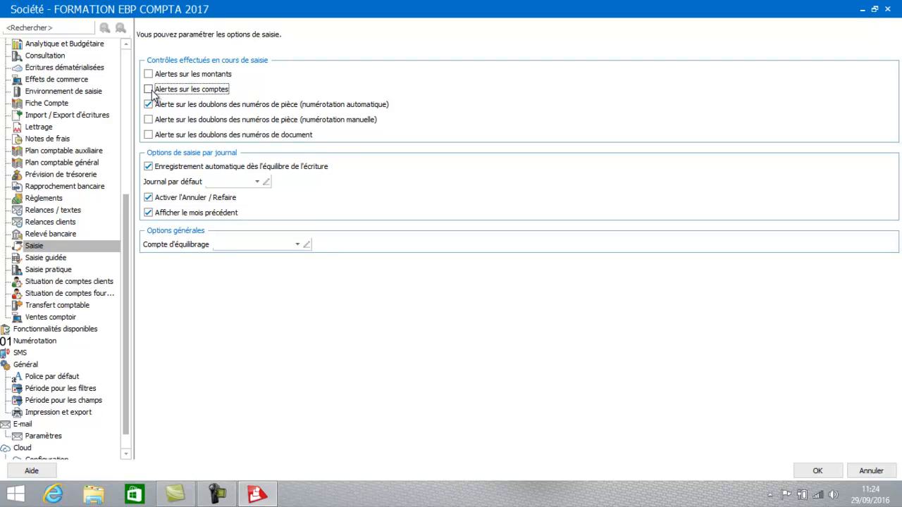
click(149, 78)
click(149, 89)
click(148, 121)
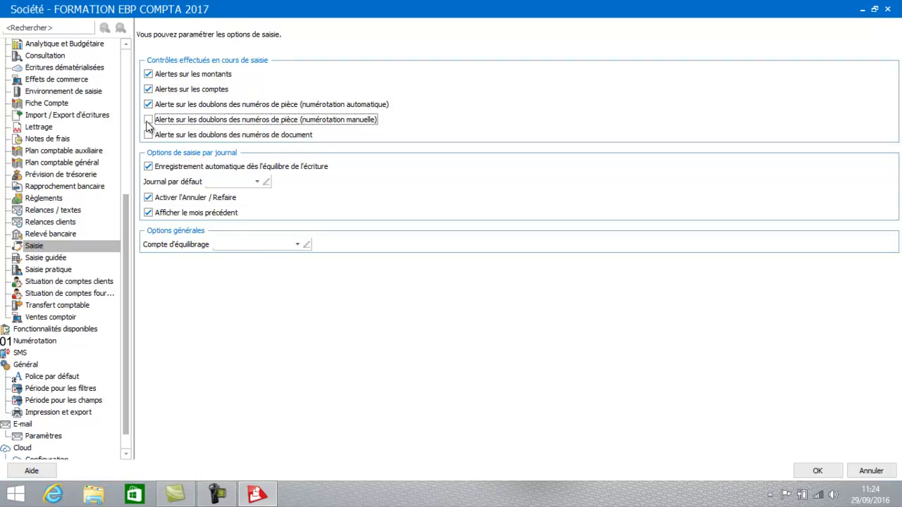
click(148, 121)
click(151, 136)
click(149, 136)
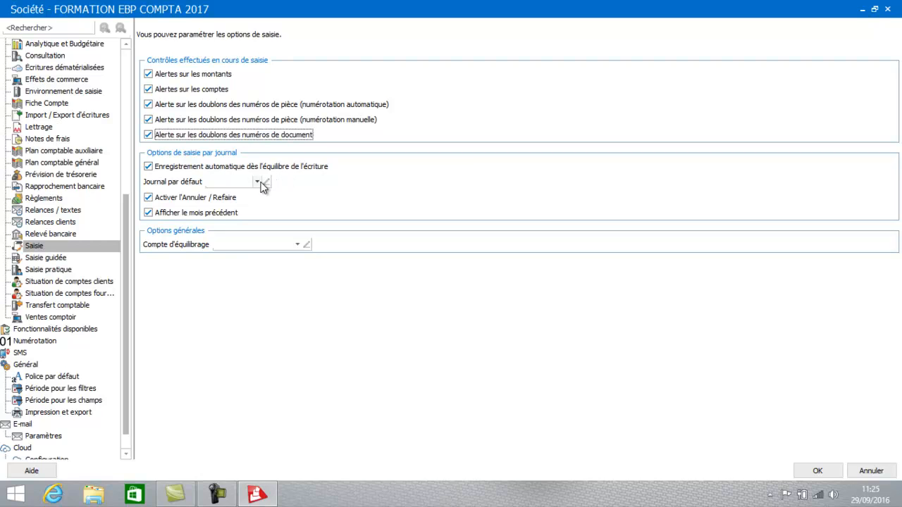
- Set the default entry journal to AC (Achats) and the Compte d'équilibrage to 471
click(259, 182)
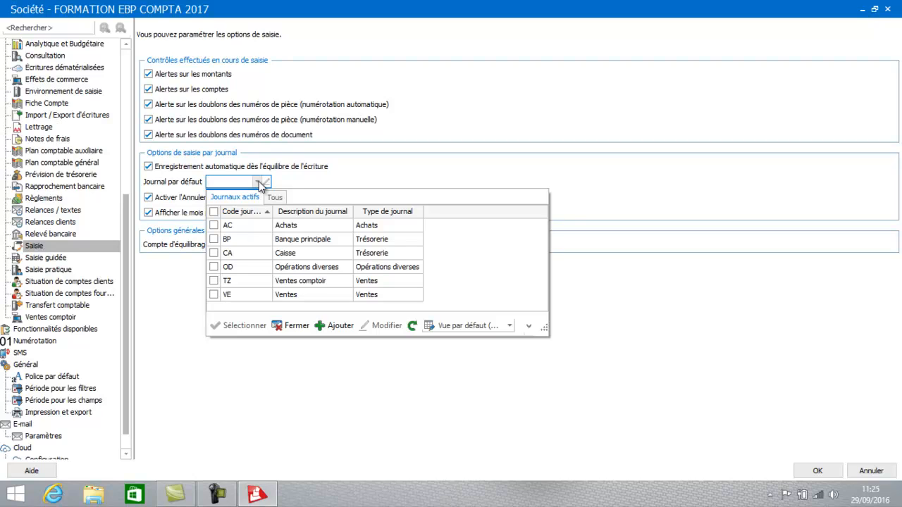
click(244, 225)
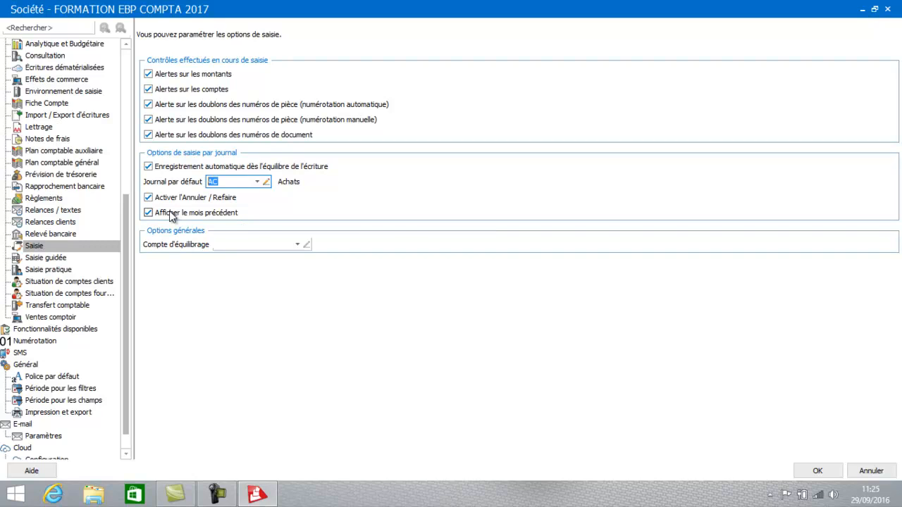
click(298, 245)
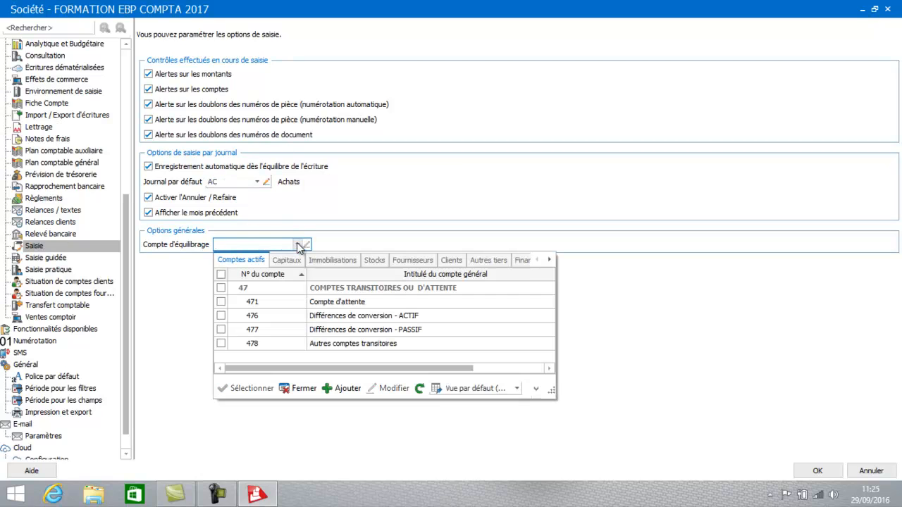
click(277, 302)
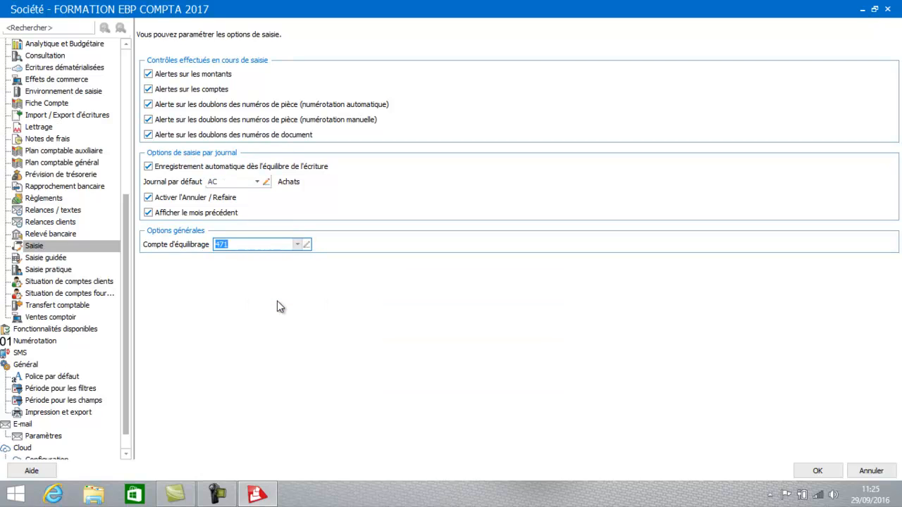
- In the Saisie guidée options, set the Compte de remplacement to 471
click(49, 258)
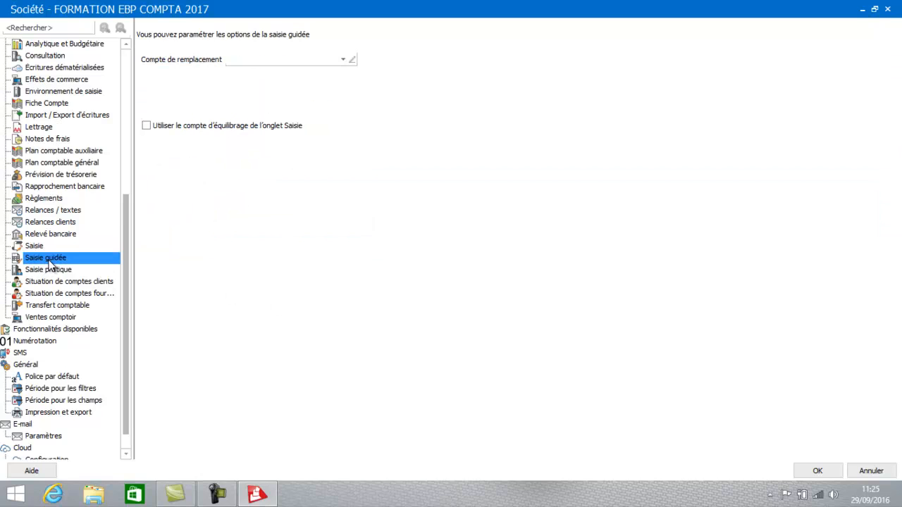
click(343, 59)
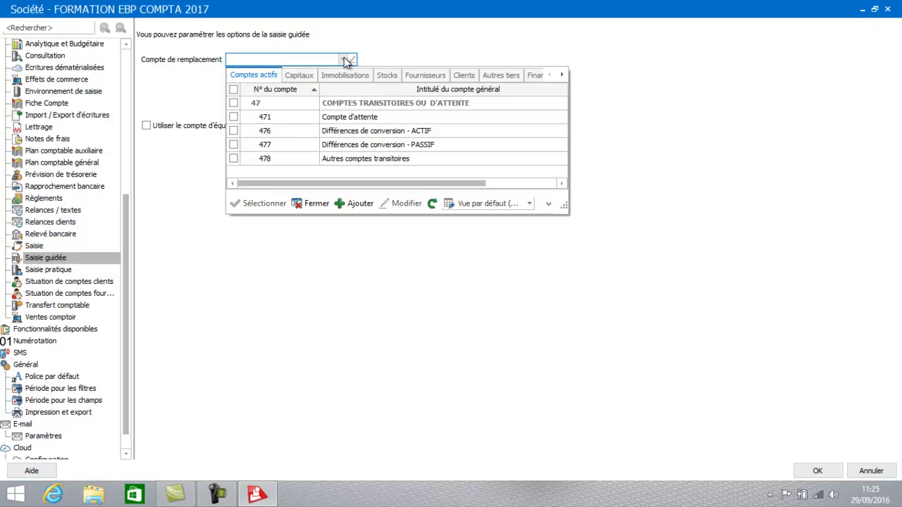
double_click(337, 118)
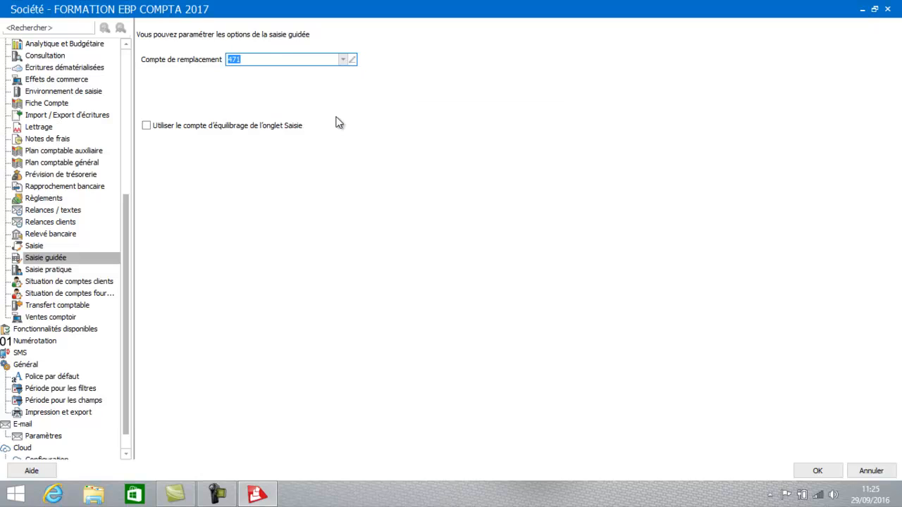
- Review the Saisie pratique journals and accounts, and the footer messages for the customer and supplier account statements
click(60, 272)
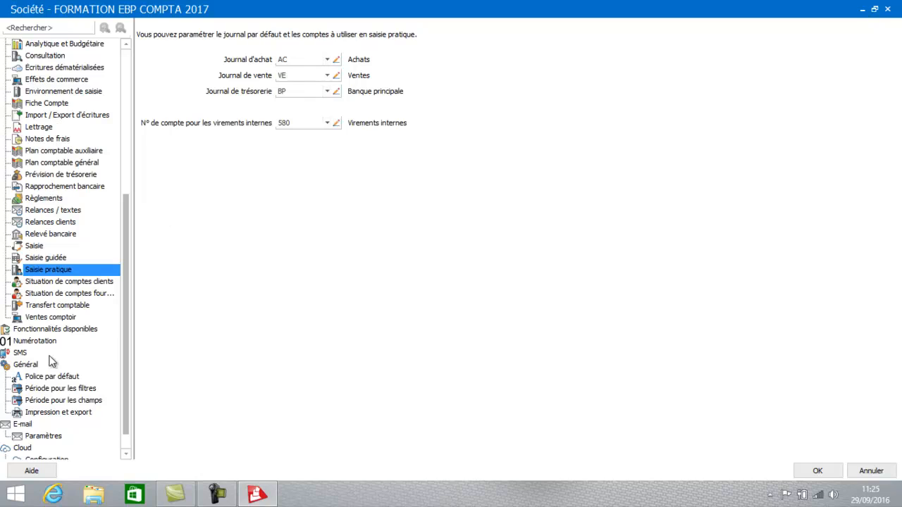
click(69, 282)
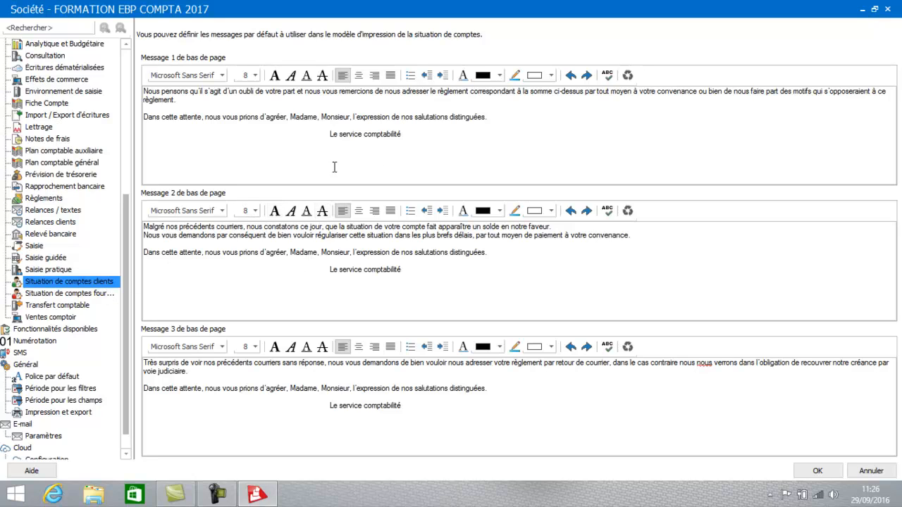
click(231, 130)
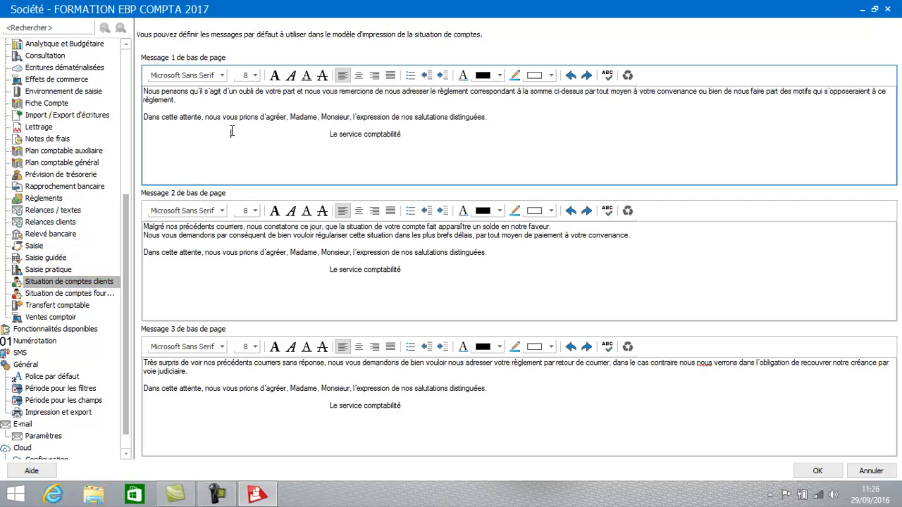
click(233, 273)
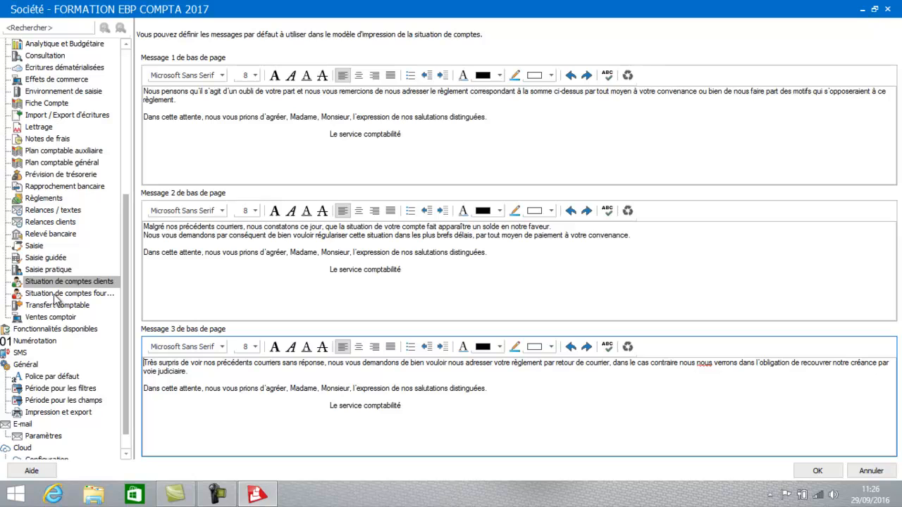
click(54, 296)
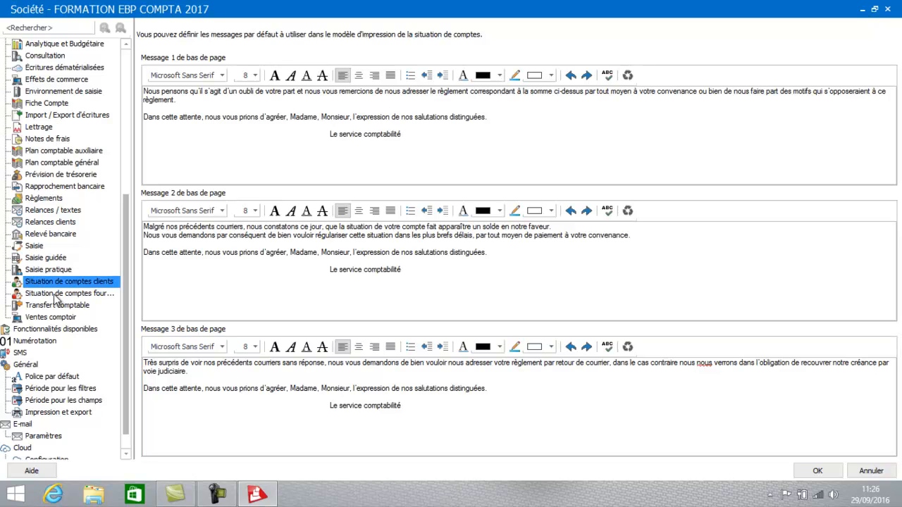
click(56, 294)
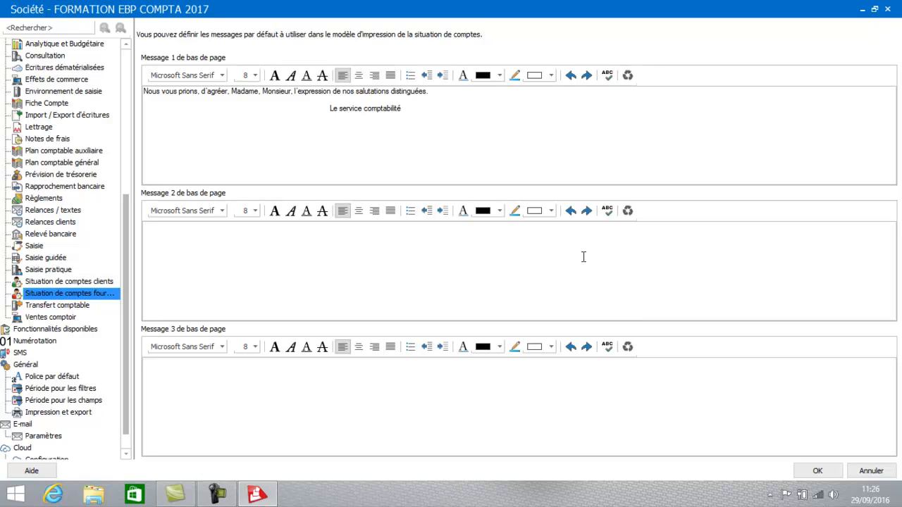
- In the Transfert comptable options, enable automatic retrieval of entries when the file opens and allow unlinking of transferred entries, leaving their status blank
click(45, 306)
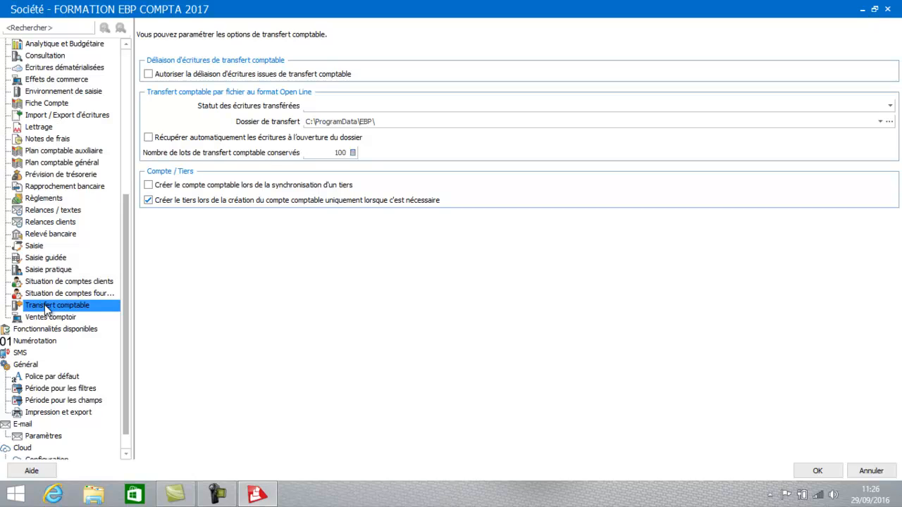
click(148, 138)
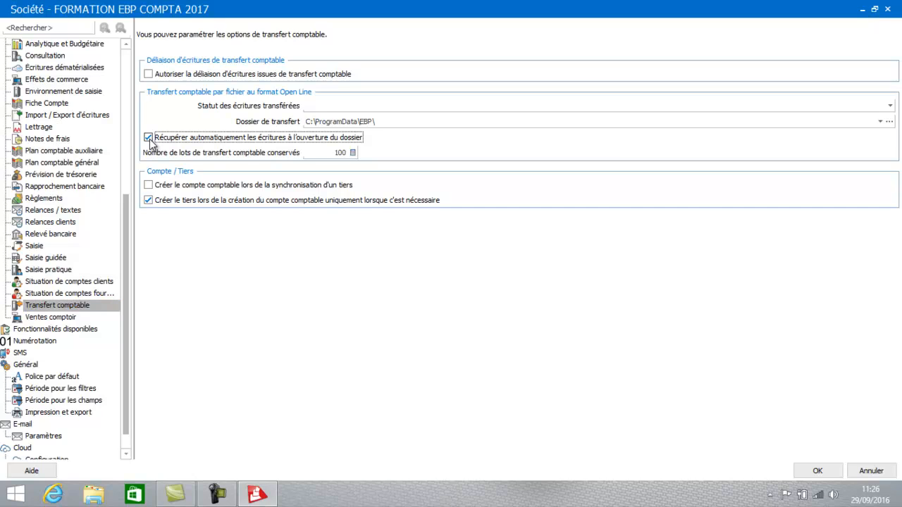
click(152, 78)
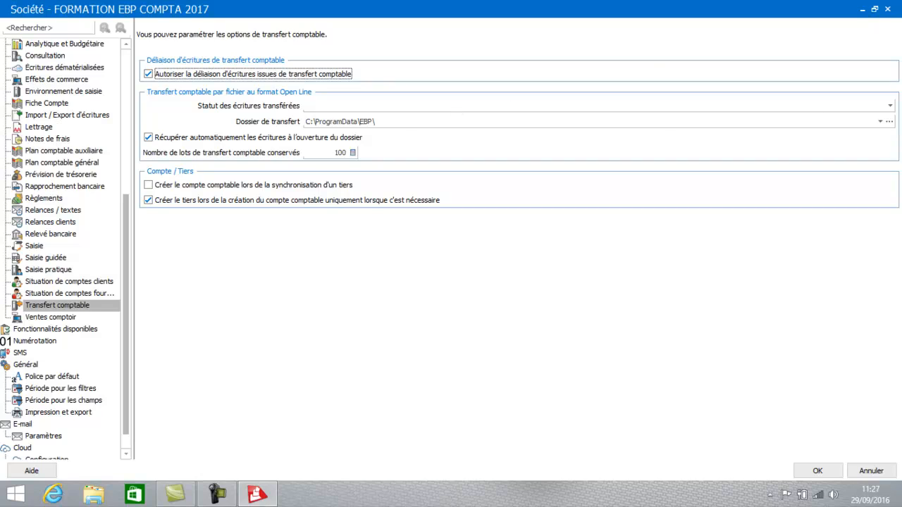
click(891, 106)
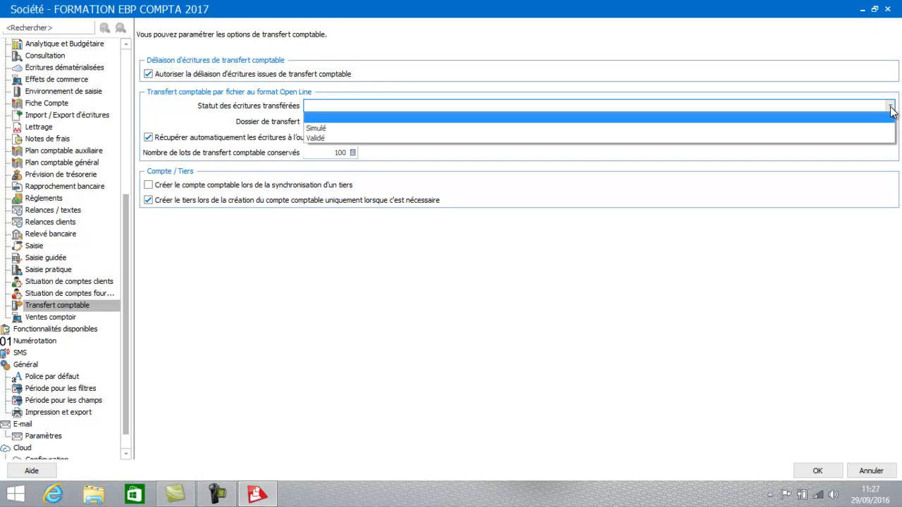
click(874, 117)
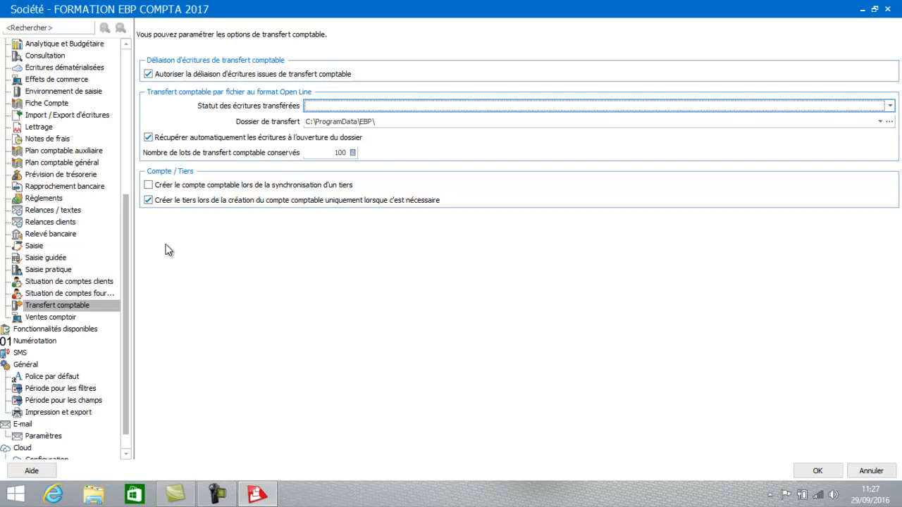
- Review the Ventes comptoir options, and disable Analytique, Saisies pratiques : ventes comptoir and Chéquiers in the available features
click(39, 313)
click(39, 318)
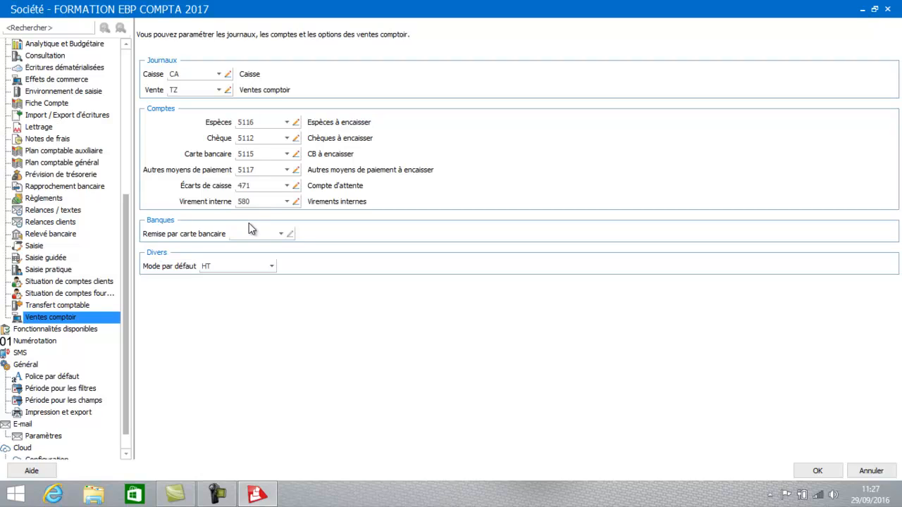
click(86, 331)
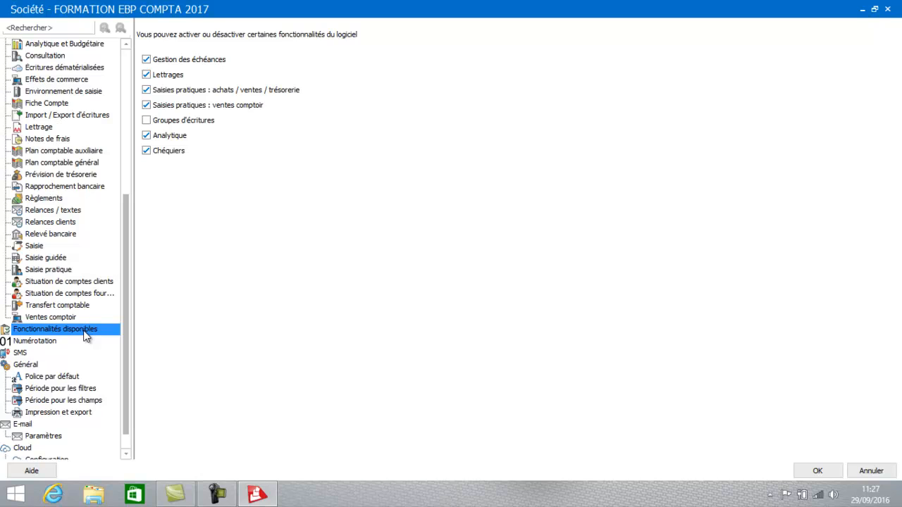
click(149, 135)
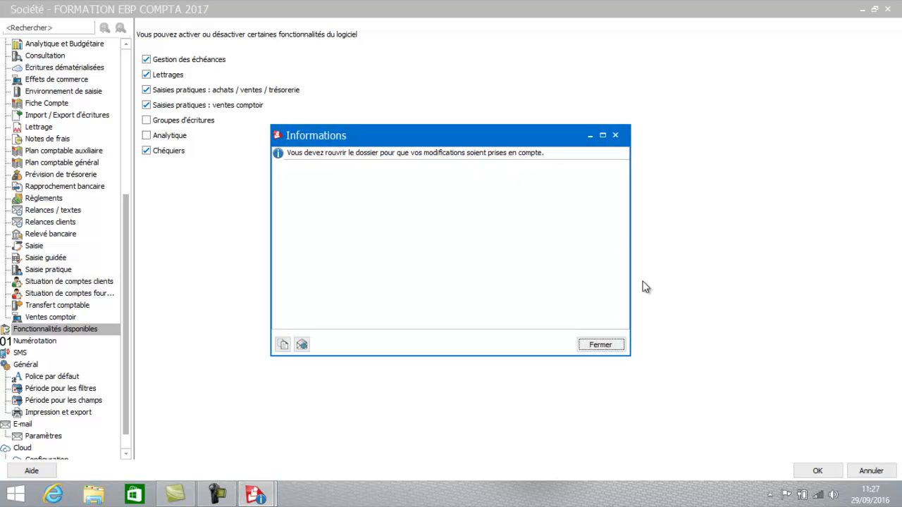
click(607, 345)
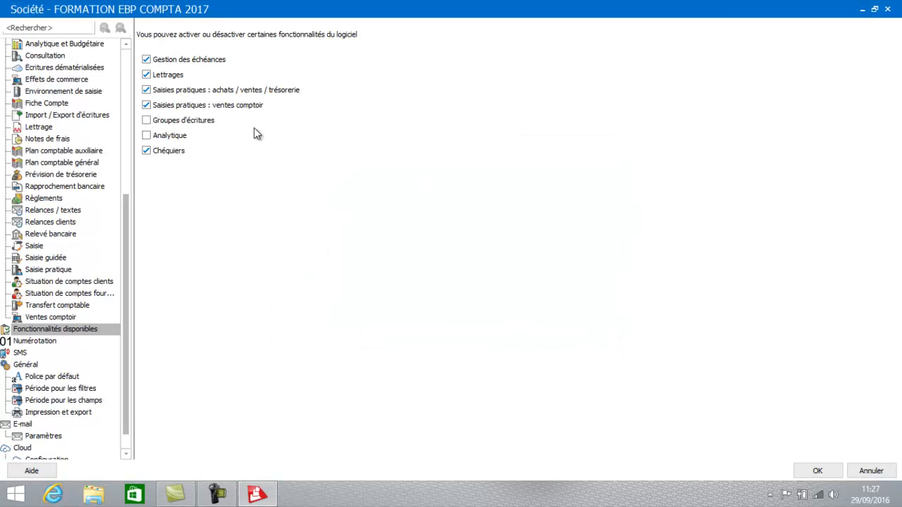
click(147, 106)
click(147, 106)
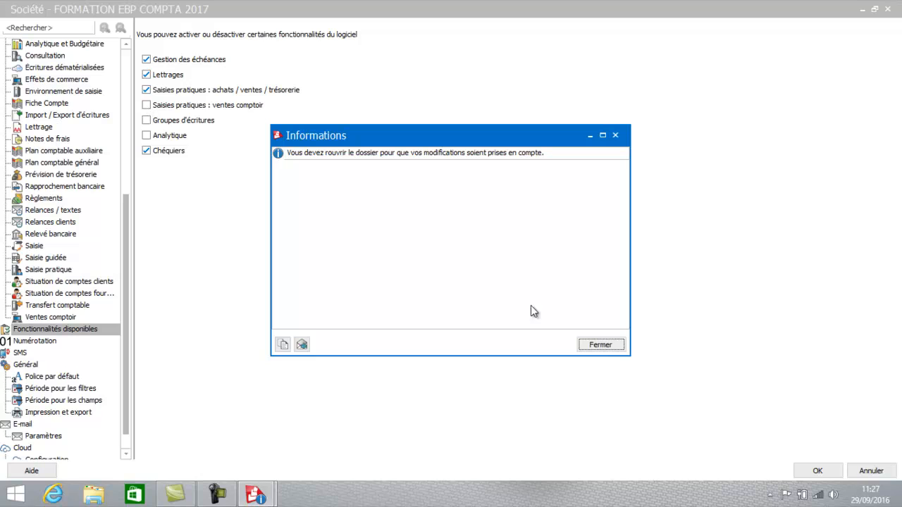
click(588, 345)
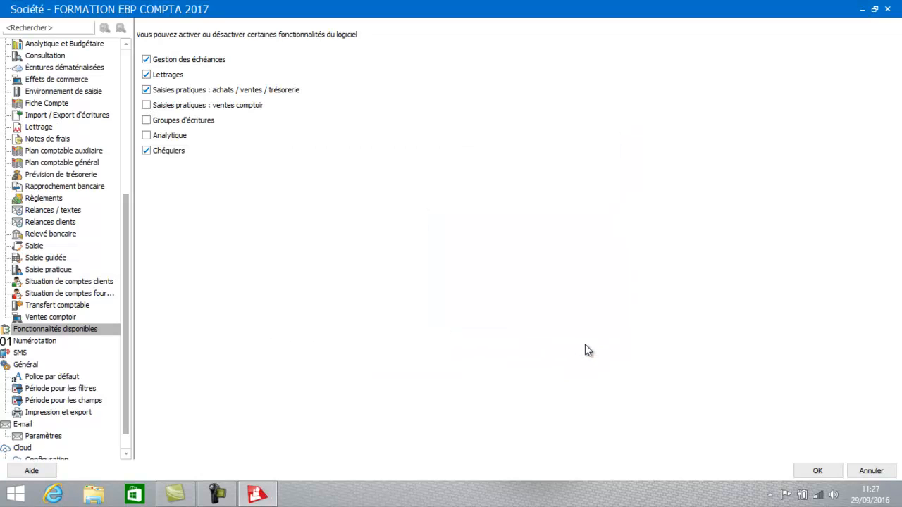
click(154, 156)
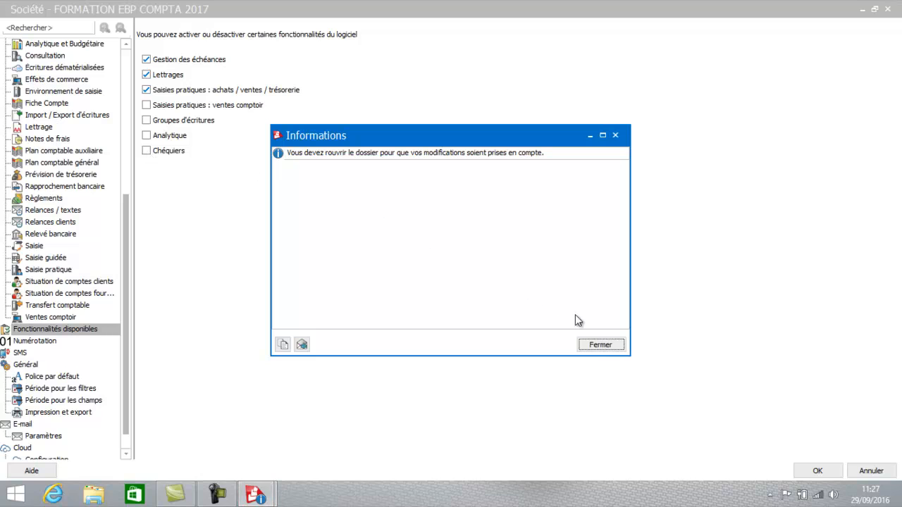
click(594, 348)
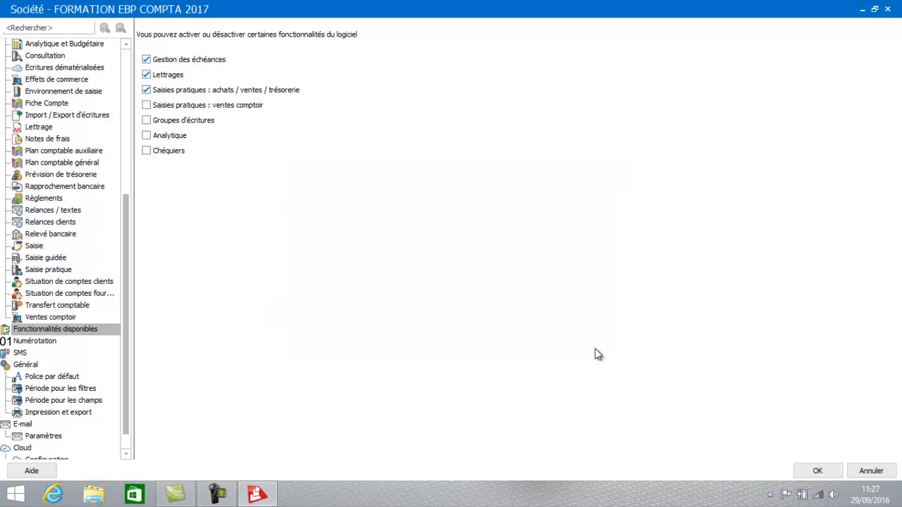
- Review the next record numbers in the Numérotation options and open the e-mail sending parameters
click(36, 341)
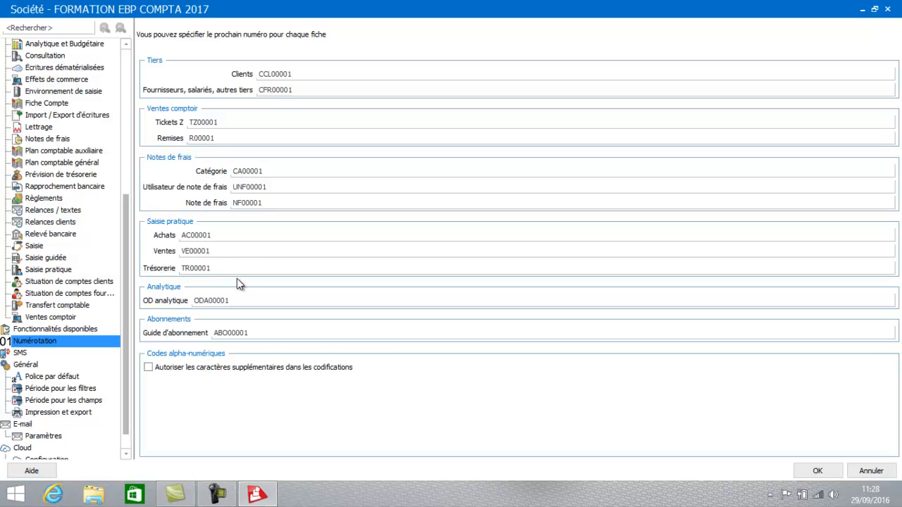
click(256, 252)
double_click(256, 252)
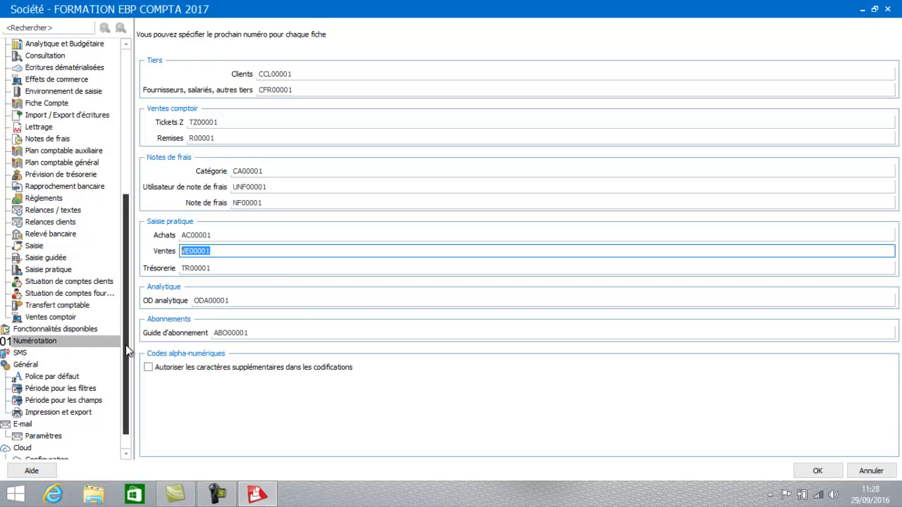
drag(124, 346, 124, 389)
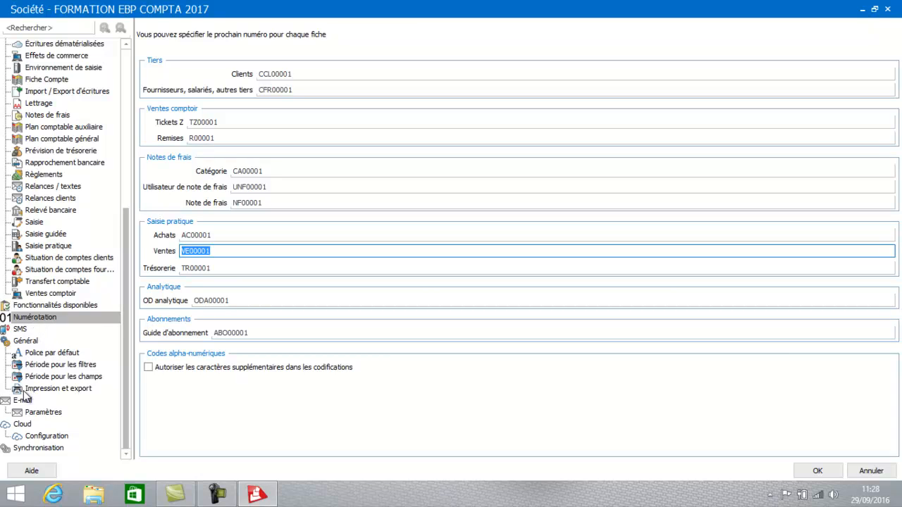
click(28, 414)
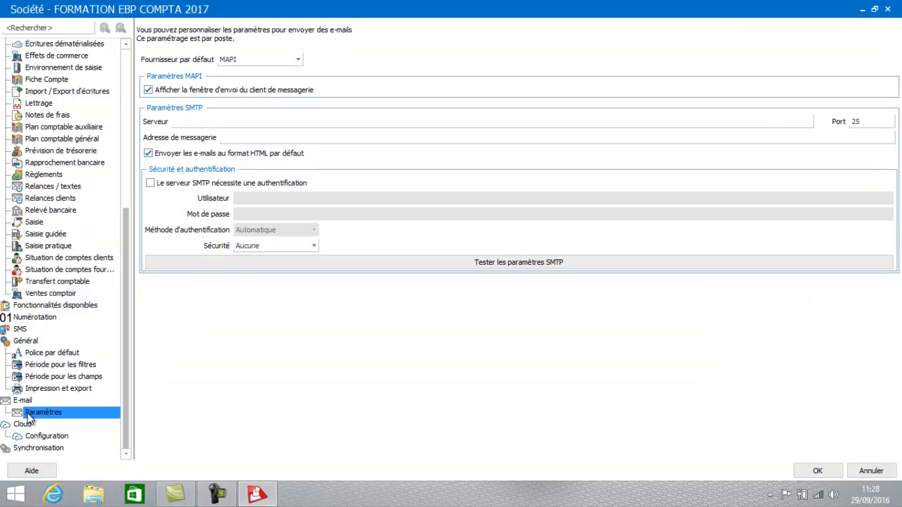